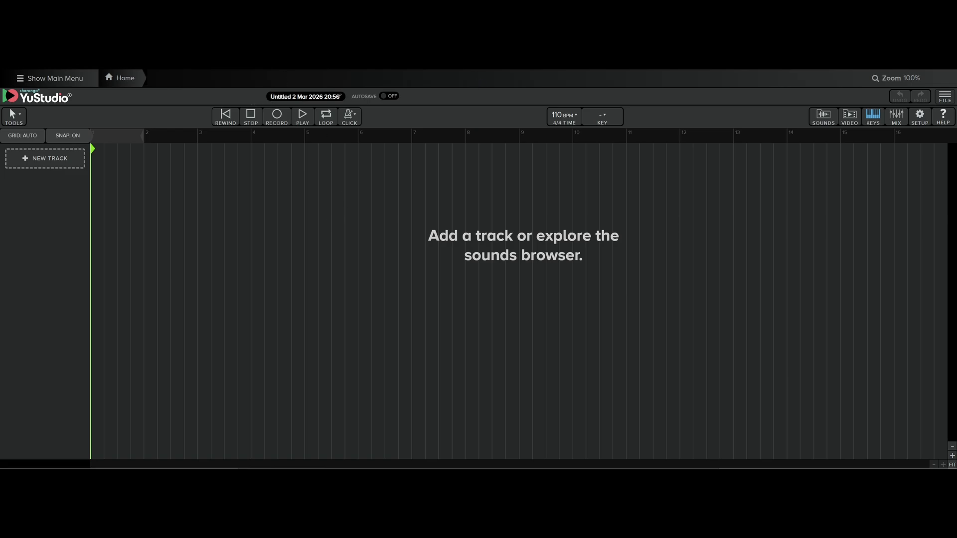
- Rename the untitled project to "Weekly (2)" and save it
{"action": "left_click", "coordinate": [329, 97]}
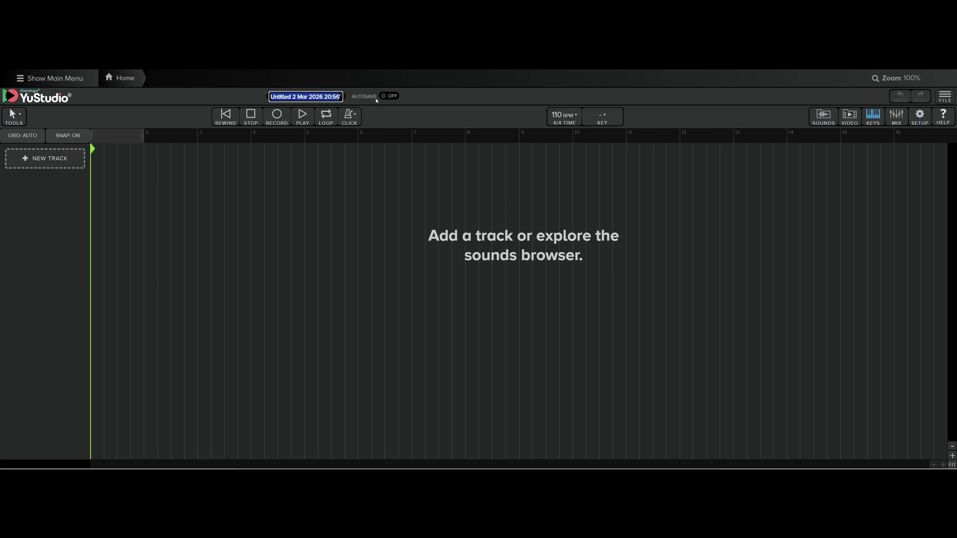
{"action": "key", "text": "BackSpace"}
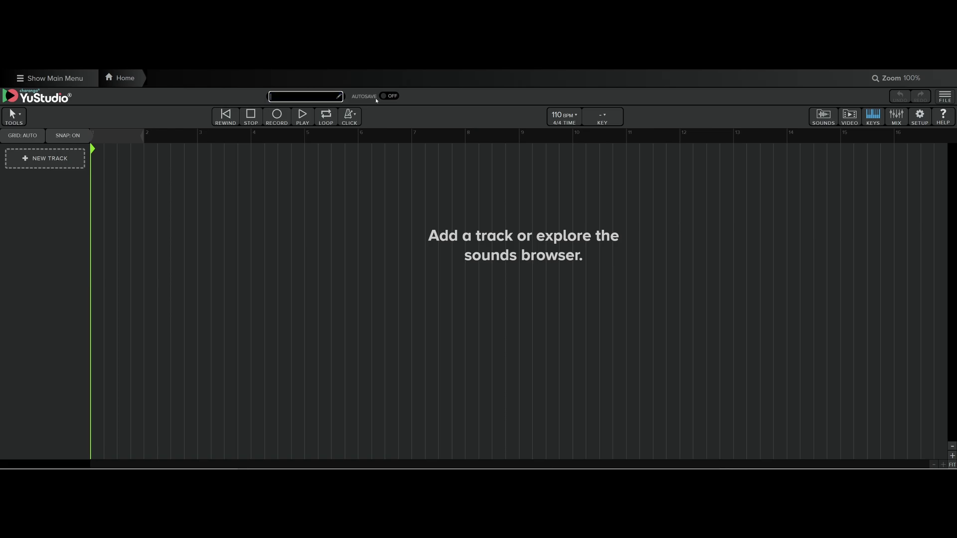
{"action": "type", "text": "Weekly"}
{"action": "key", "text": "Return"}
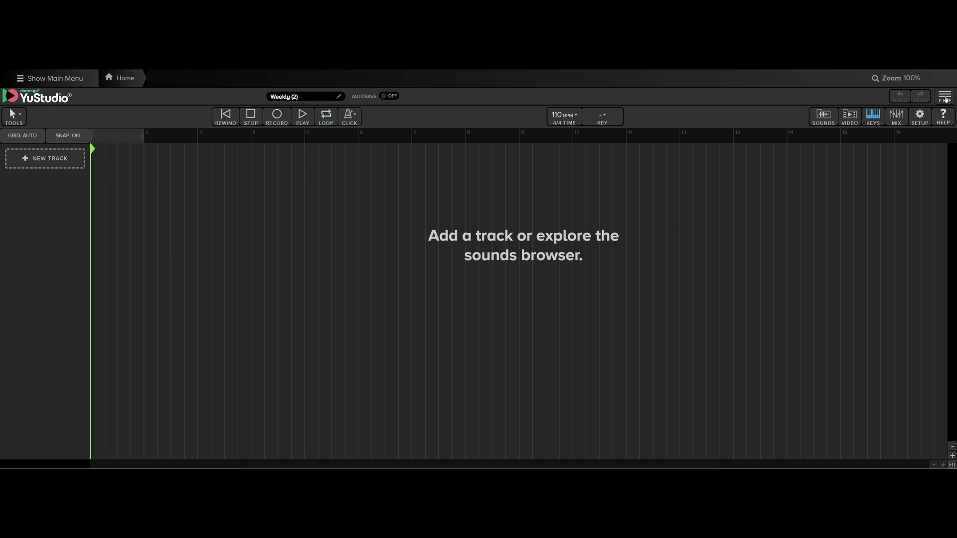
{"action": "left_click", "coordinate": [946, 99]}
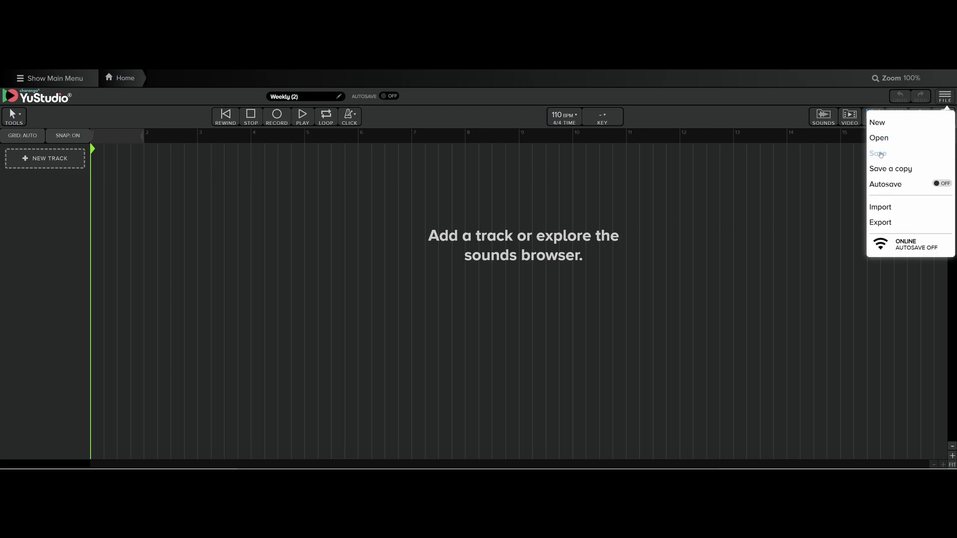
{"action": "left_click", "coordinate": [879, 154]}
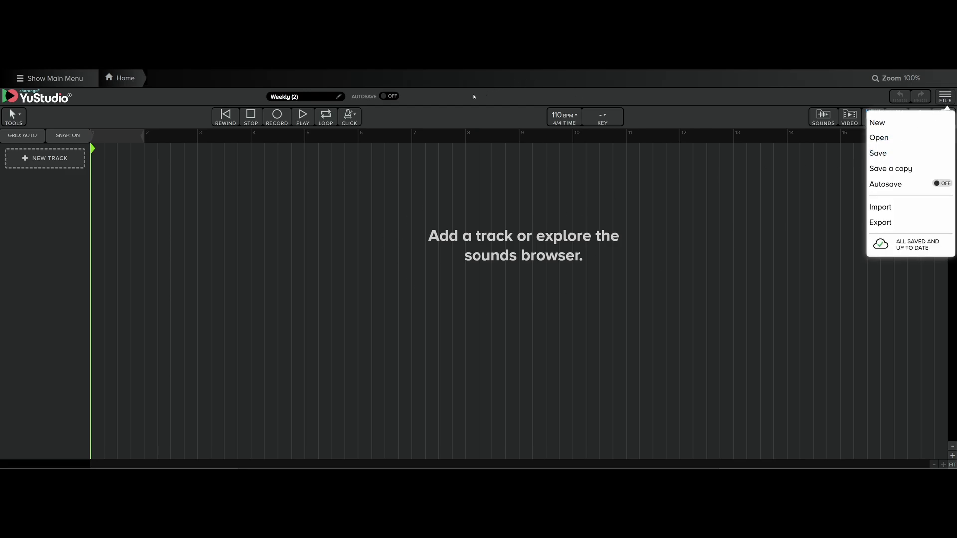
{"action": "left_click", "coordinate": [458, 170]}
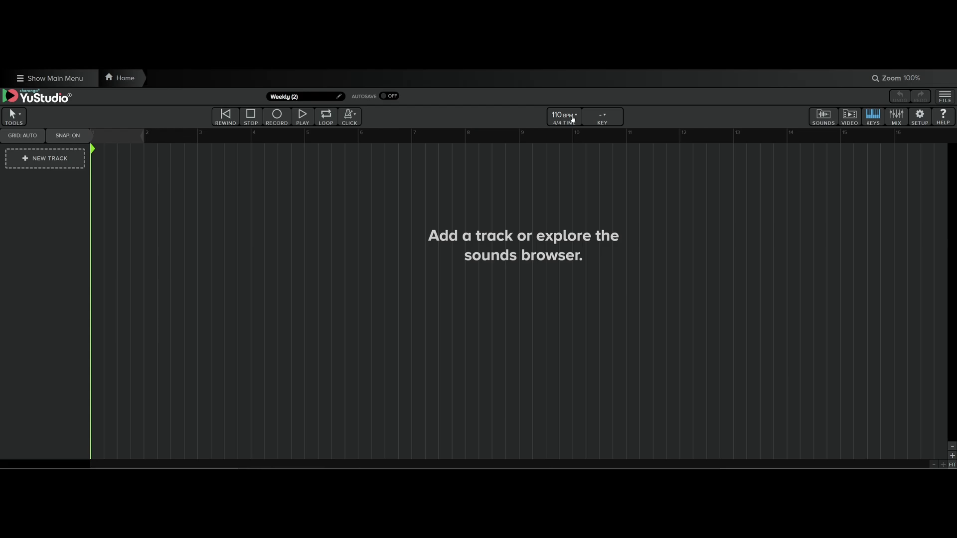
- Select the 4/4 time signature and turn the metronome on
{"action": "left_click", "coordinate": [572, 118]}
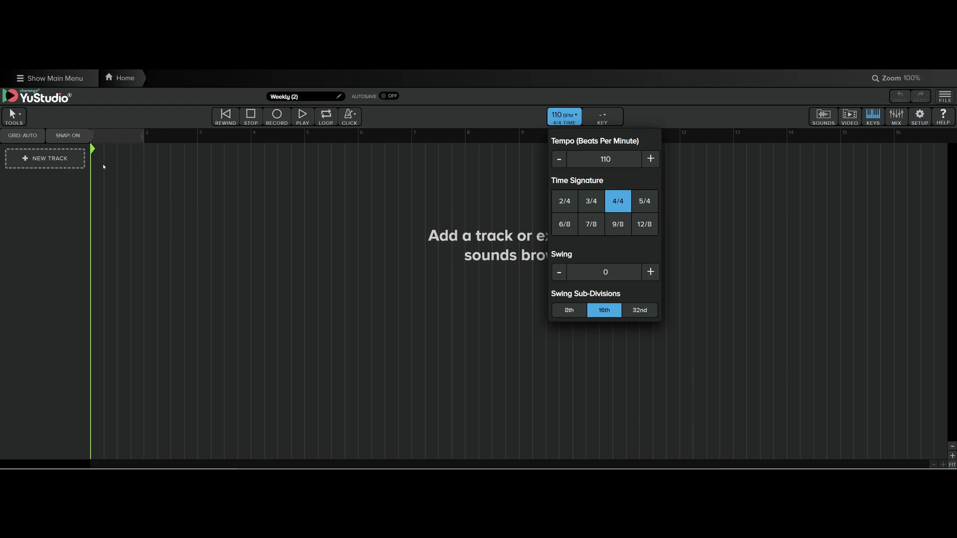
{"action": "left_click", "coordinate": [621, 201]}
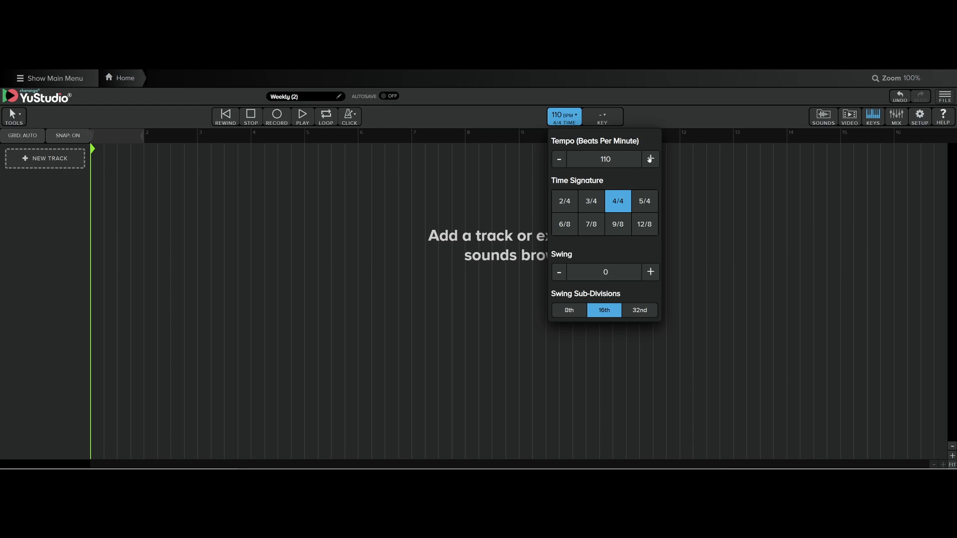
{"action": "left_click", "coordinate": [351, 122]}
{"action": "left_click", "coordinate": [368, 158]}
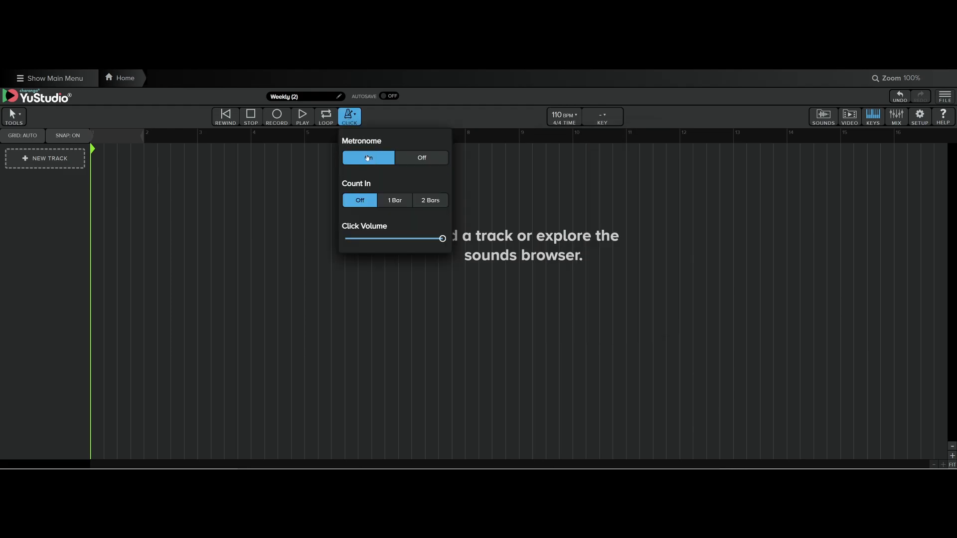
{"action": "left_click", "coordinate": [397, 115]}
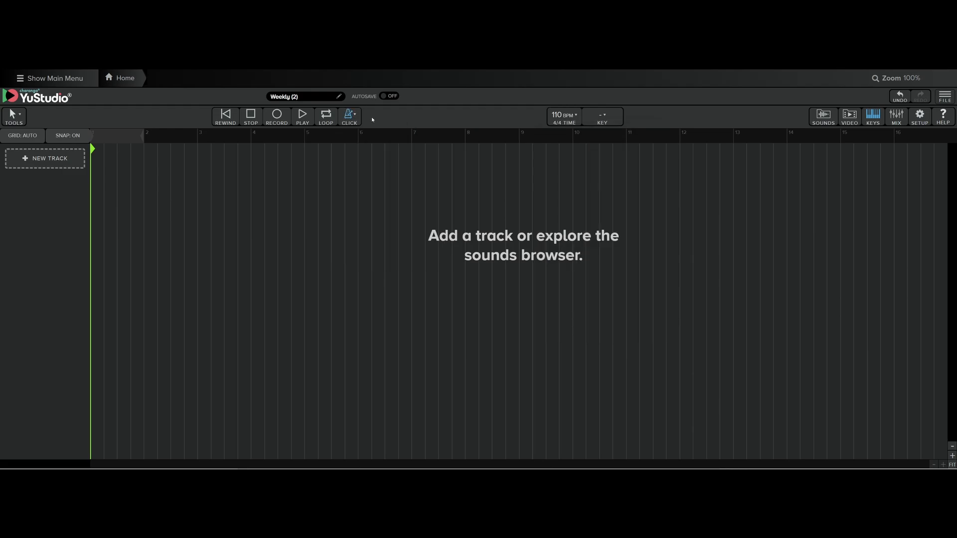
- Start playback and raise the project tempo to 172 BPM while the metronome runs
{"action": "left_click", "coordinate": [302, 118]}
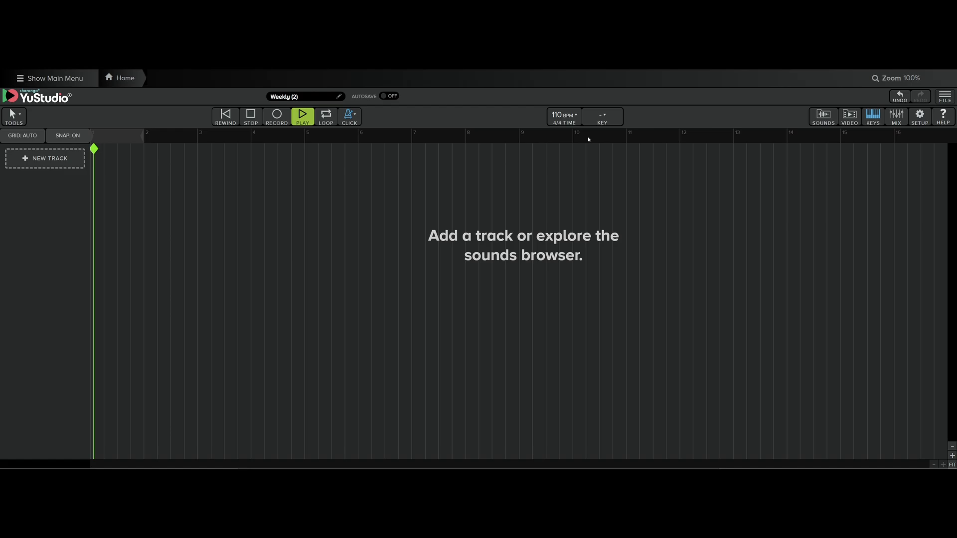
{"action": "left_click", "coordinate": [563, 117]}
{"action": "left_click", "coordinate": [650, 160]}
{"action": "left_click", "coordinate": [651, 160]}
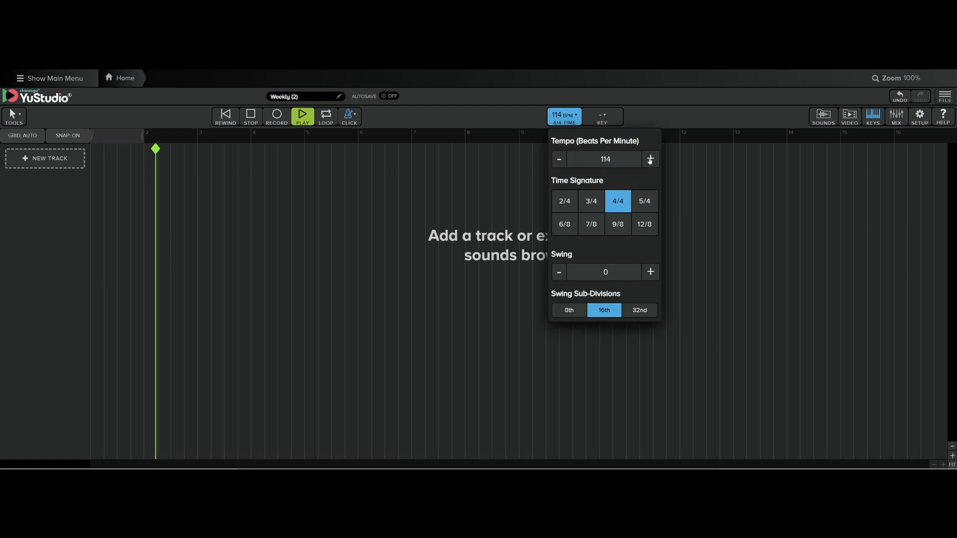
{"action": "left_click", "coordinate": [650, 160]}
{"action": "left_click", "coordinate": [650, 159]}
{"action": "left_click", "coordinate": [650, 160]}
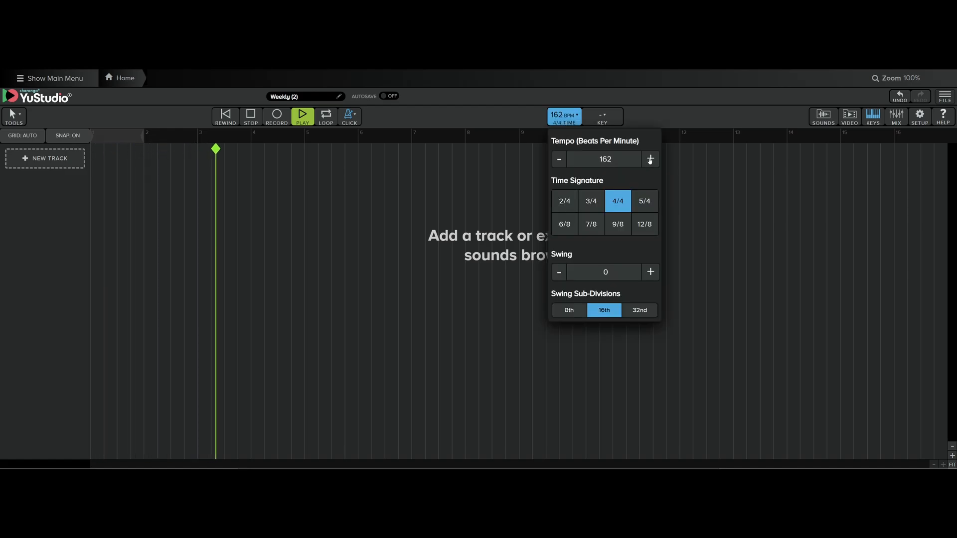
{"action": "left_click", "coordinate": [650, 159]}
{"action": "left_click", "coordinate": [650, 159]}
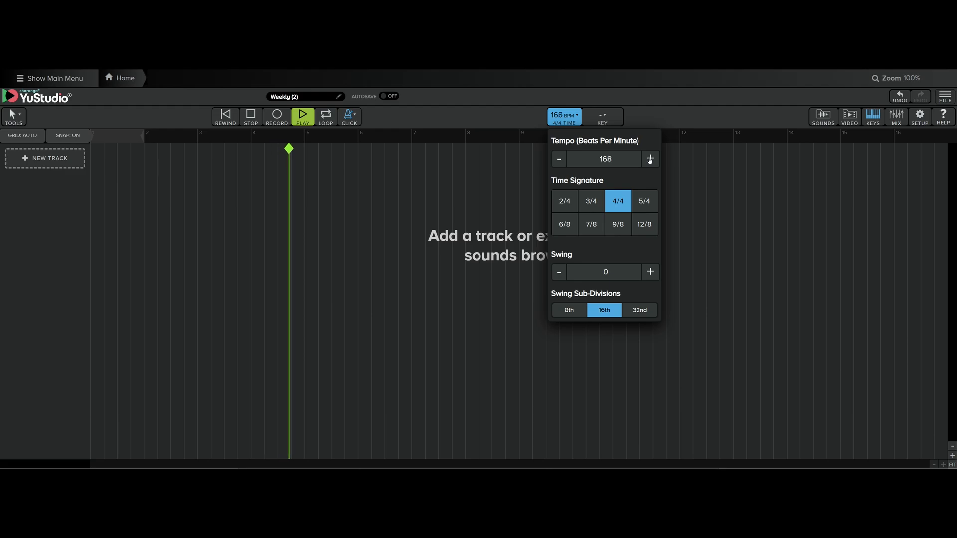
{"action": "left_click", "coordinate": [650, 160]}
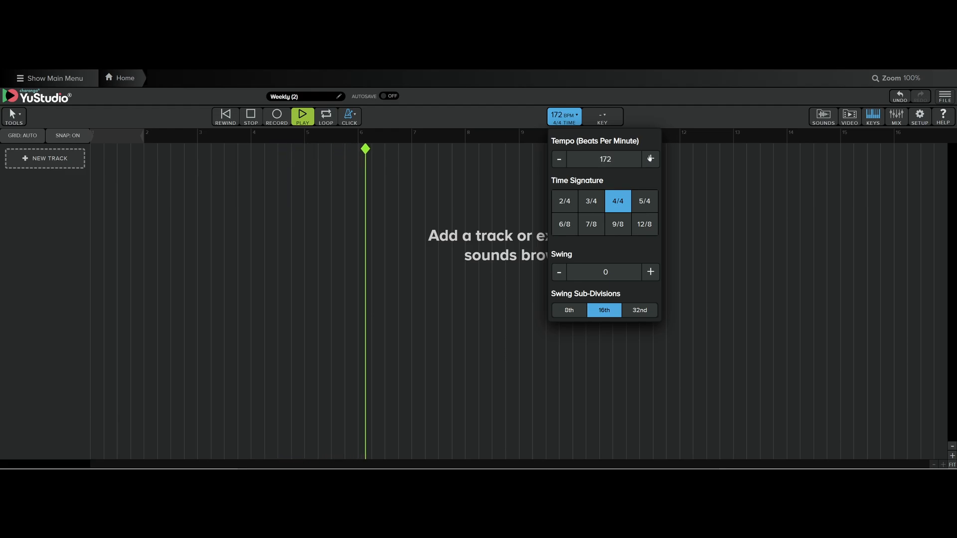
- Lower the project tempo to 40 BPM during playback and stop the playback
{"action": "left_click", "coordinate": [559, 163]}
{"action": "left_click", "coordinate": [559, 162]}
{"action": "left_click", "coordinate": [559, 163]}
{"action": "left_click", "coordinate": [558, 163]}
{"action": "left_click_drag", "start_coordinate": [558, 162], "coordinate": [559, 163]}
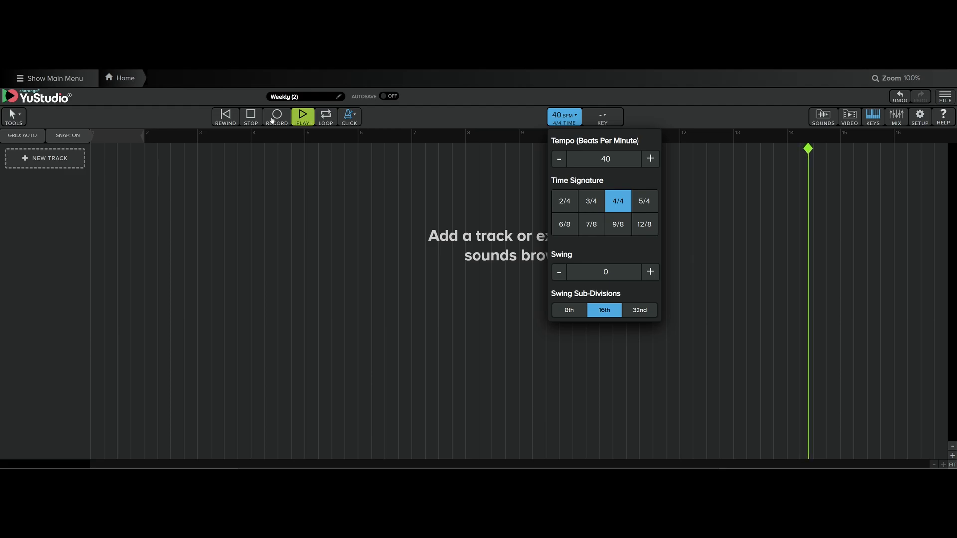
{"action": "left_click", "coordinate": [250, 119]}
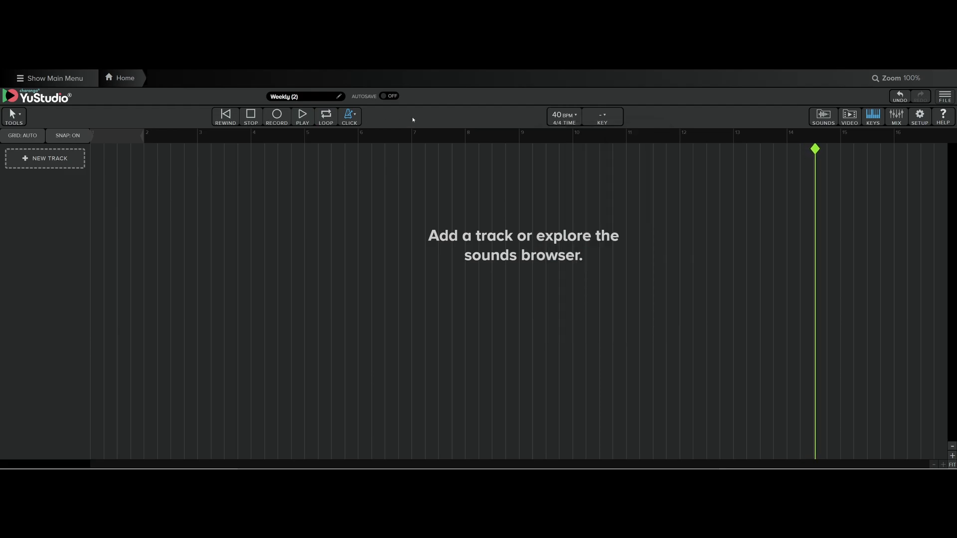
- Turn the metronome off
{"action": "left_click", "coordinate": [356, 119]}
{"action": "left_click", "coordinate": [430, 159]}
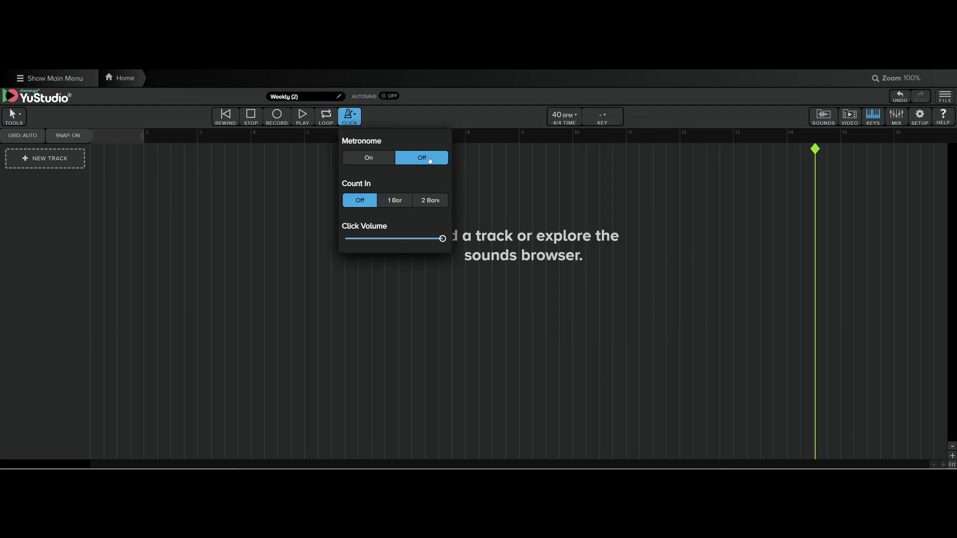
{"action": "left_click", "coordinate": [477, 117]}
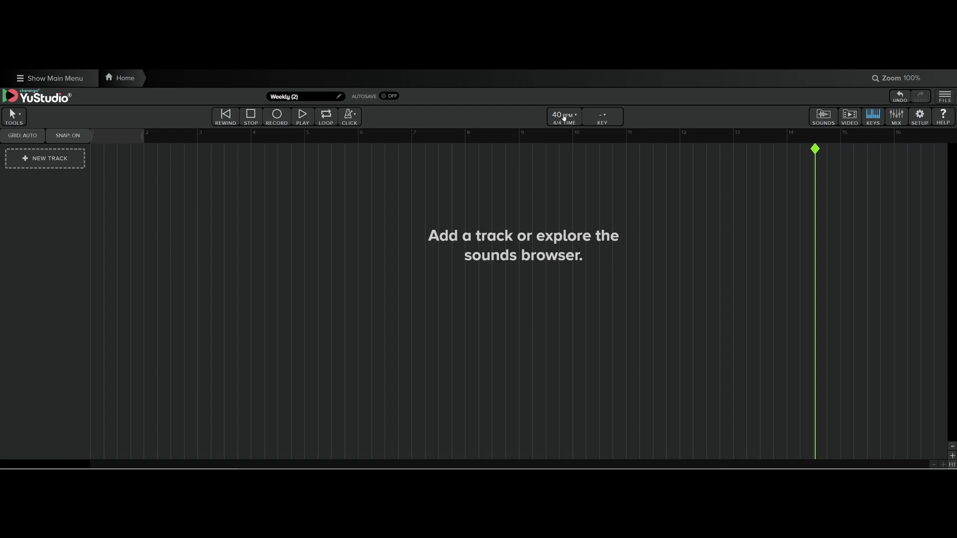
- Set the project tempo to 110 BPM
{"action": "left_click", "coordinate": [563, 119]}
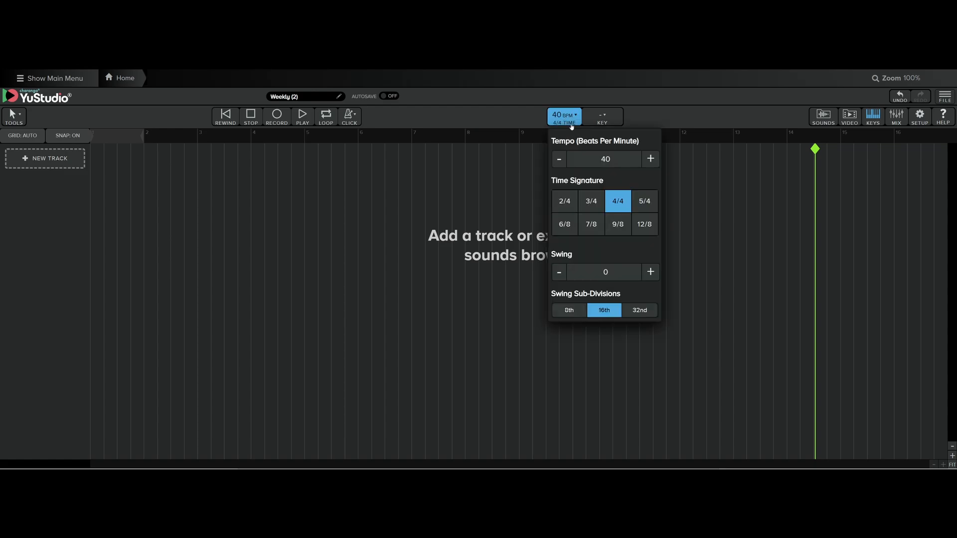
{"action": "left_click", "coordinate": [650, 160]}
{"action": "left_click", "coordinate": [651, 160]}
{"action": "left_click_drag", "start_coordinate": [651, 161], "coordinate": [651, 161]}
{"action": "left_click", "coordinate": [665, 122]}
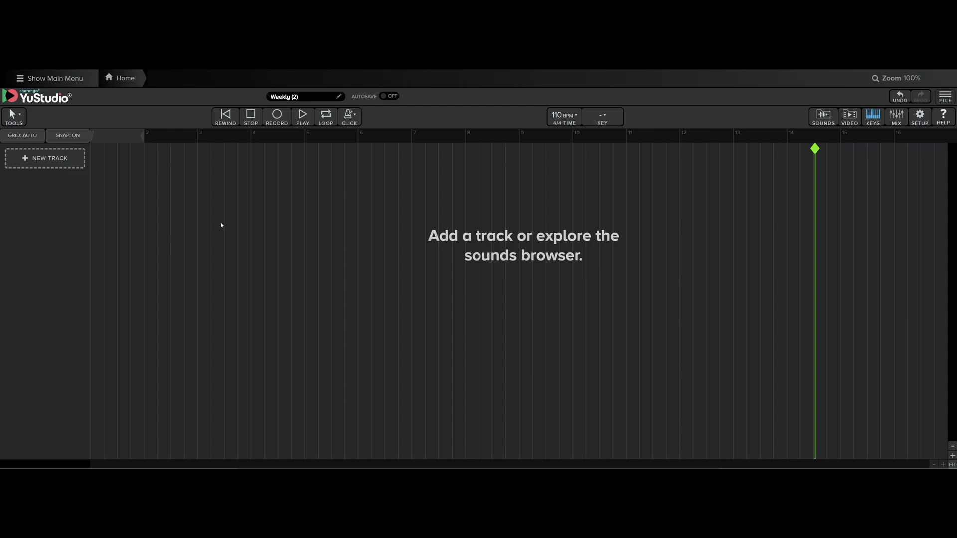
- Add a new Drum track to the project
{"action": "left_click", "coordinate": [56, 163]}
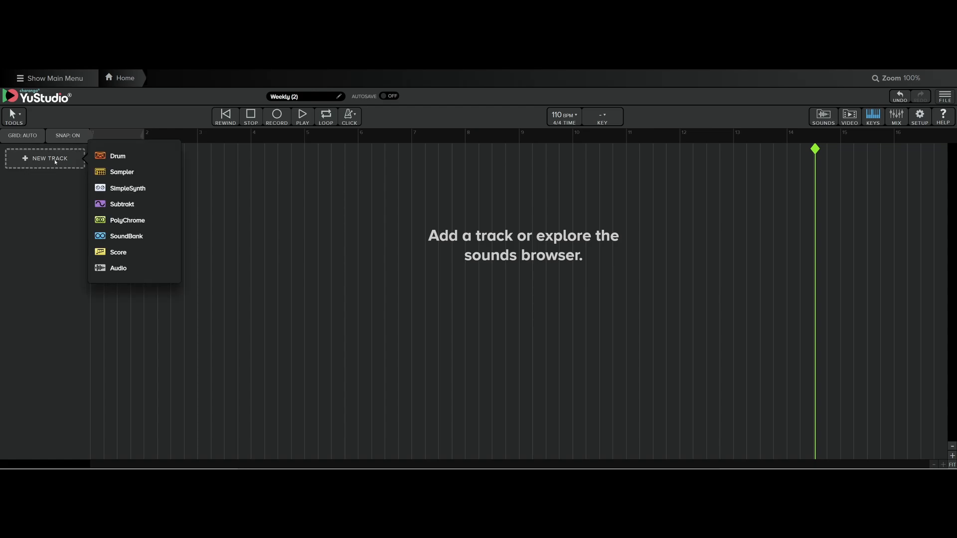
{"action": "left_click", "coordinate": [140, 157]}
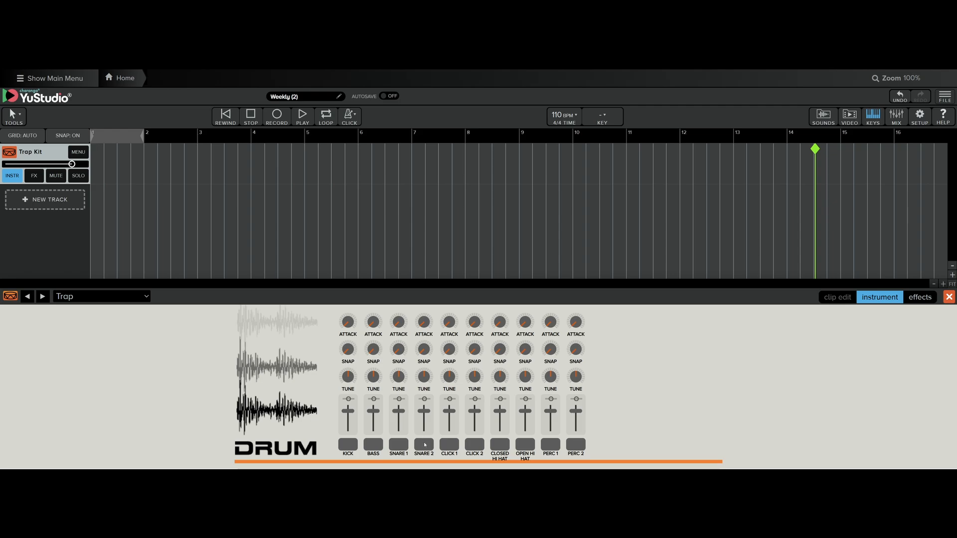
- Try out the volume fader of the Snare 2 sound by moving it down and up
{"action": "left_click_drag", "start_coordinate": [425, 414], "coordinate": [426, 425]}
{"action": "left_click_drag", "start_coordinate": [420, 423], "coordinate": [431, 392]}
{"action": "mouse_move", "coordinate": [425, 432]}
{"action": "left_mouse_down"}
{"action": "mouse_move", "coordinate": [426, 408]}
{"action": "mouse_move", "coordinate": [427, 416]}
{"action": "left_mouse_up"}
- Switch the drum track to the Orchestral kit and audition its Tri Roll 2, Snare Roll and Snare 1 sounds
{"action": "left_click", "coordinate": [98, 300]}
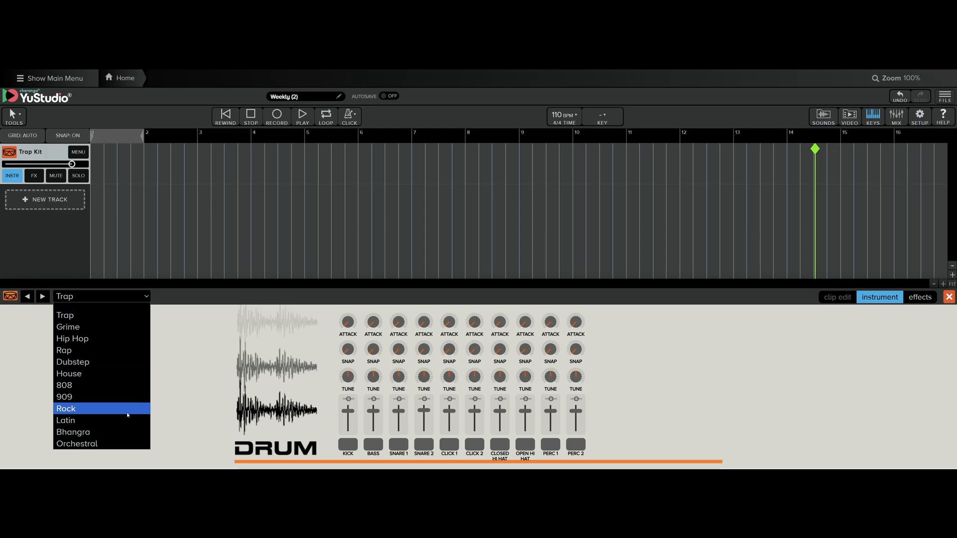
{"action": "left_click", "coordinate": [126, 445]}
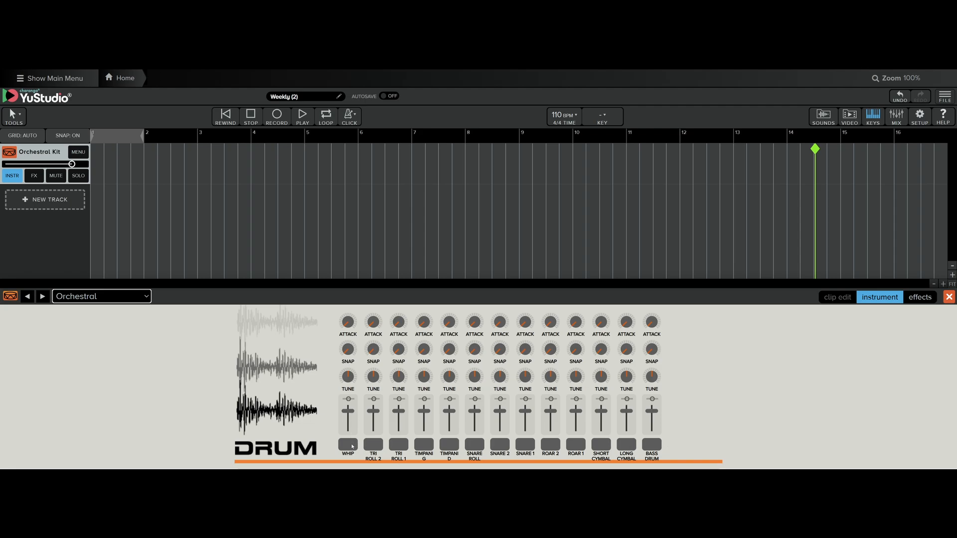
{"action": "left_click", "coordinate": [380, 447]}
{"action": "left_click", "coordinate": [479, 444]}
{"action": "left_click", "coordinate": [521, 447]}
- Switch the drum track to the House kit and create an empty clip in bar 1
{"action": "left_click", "coordinate": [90, 299]}
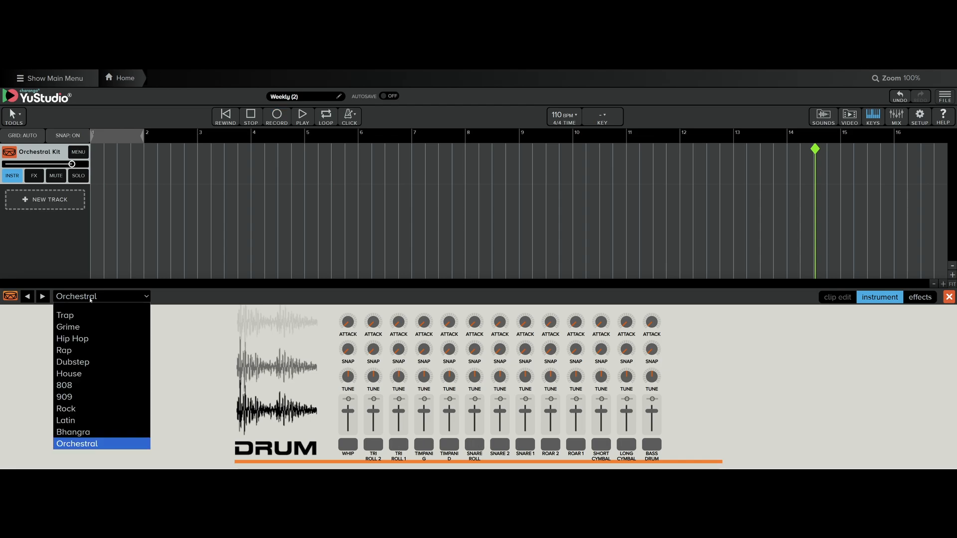
{"action": "left_click", "coordinate": [101, 377]}
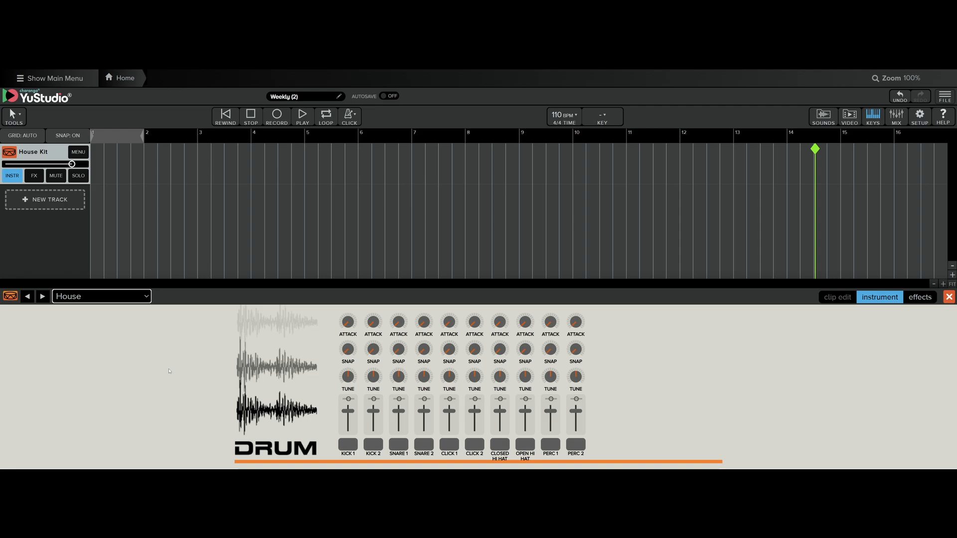
{"action": "double_click", "coordinate": [98, 164]}
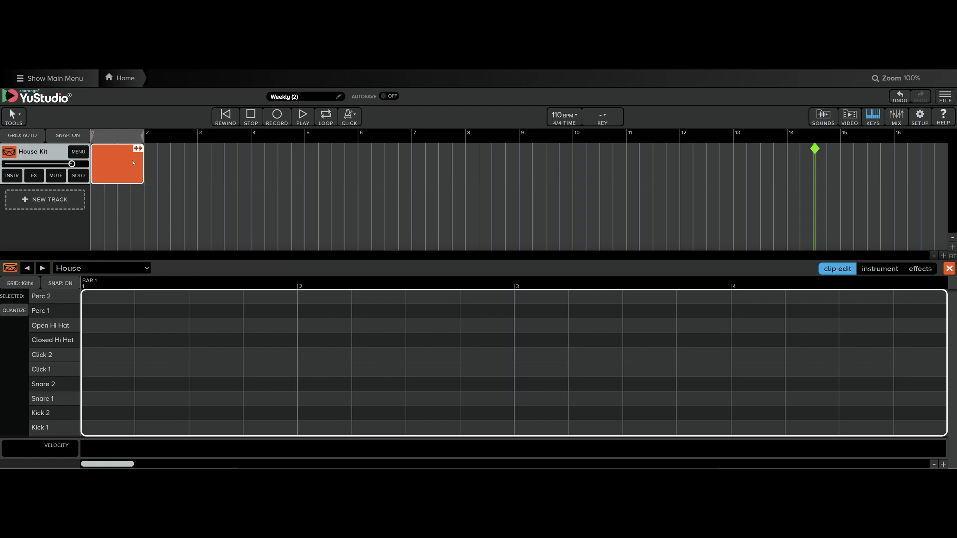
- Play the timeline from the beginning, stop it and rewind the playhead to the start
{"action": "left_click", "coordinate": [305, 122]}
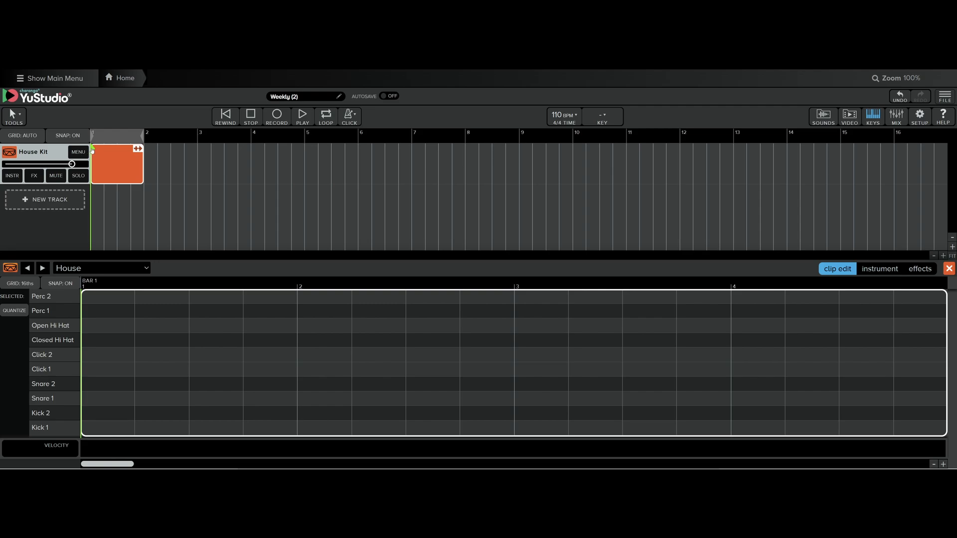
{"action": "left_click_drag", "start_coordinate": [93, 150], "coordinate": [71, 158]}
{"action": "left_click", "coordinate": [303, 121]}
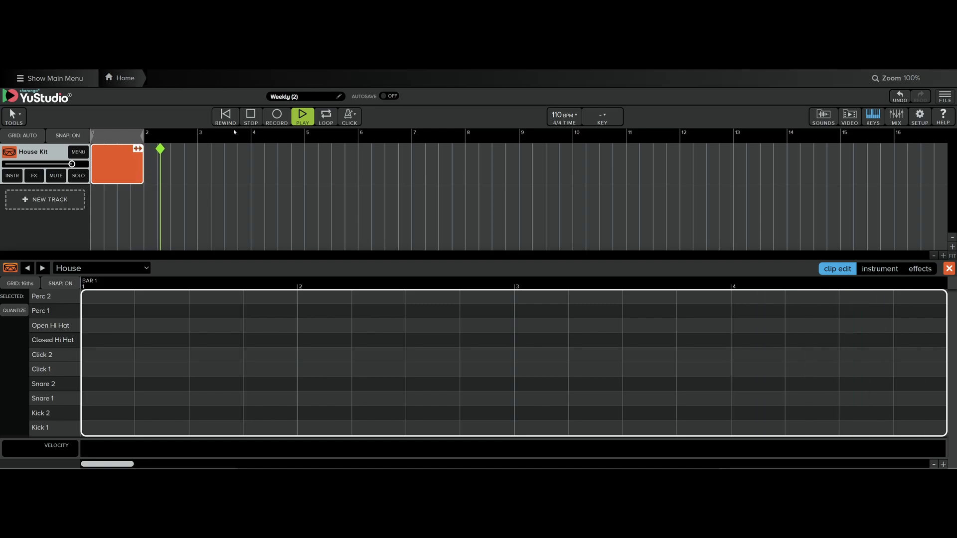
{"action": "key", "text": "space"}
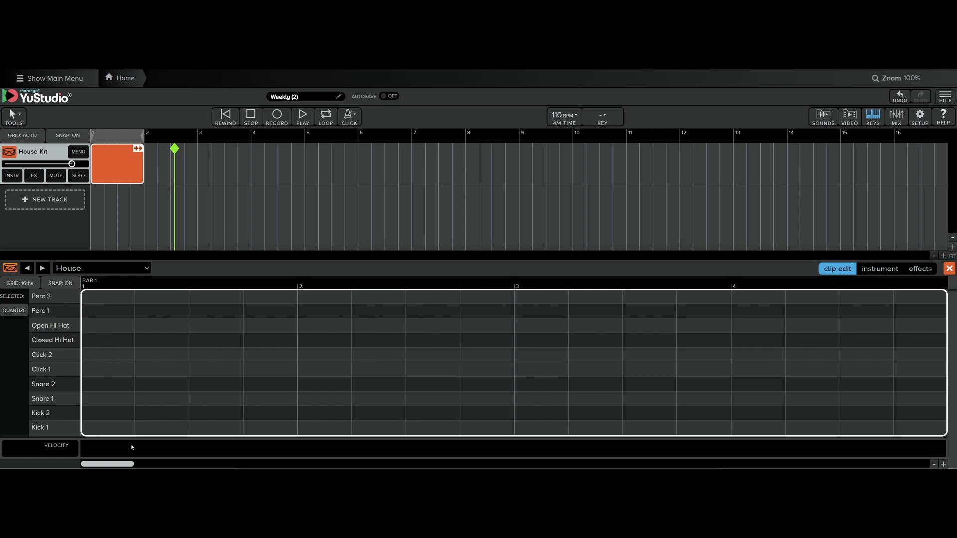
{"action": "left_click", "coordinate": [227, 119]}
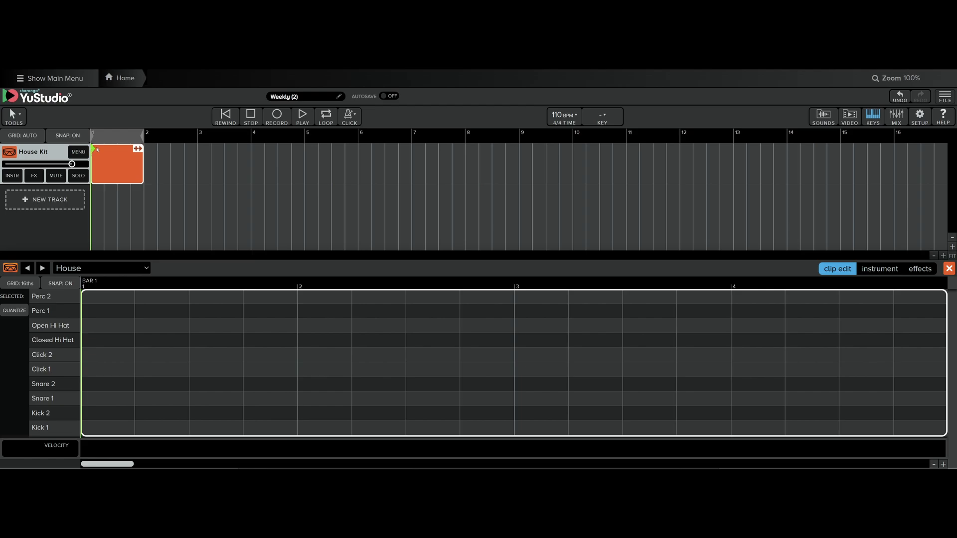
- Step the playhead through bar 1 to beats 2 and 4, then to the start of bar 2
{"action": "left_click_drag", "start_coordinate": [93, 150], "coordinate": [104, 150]}
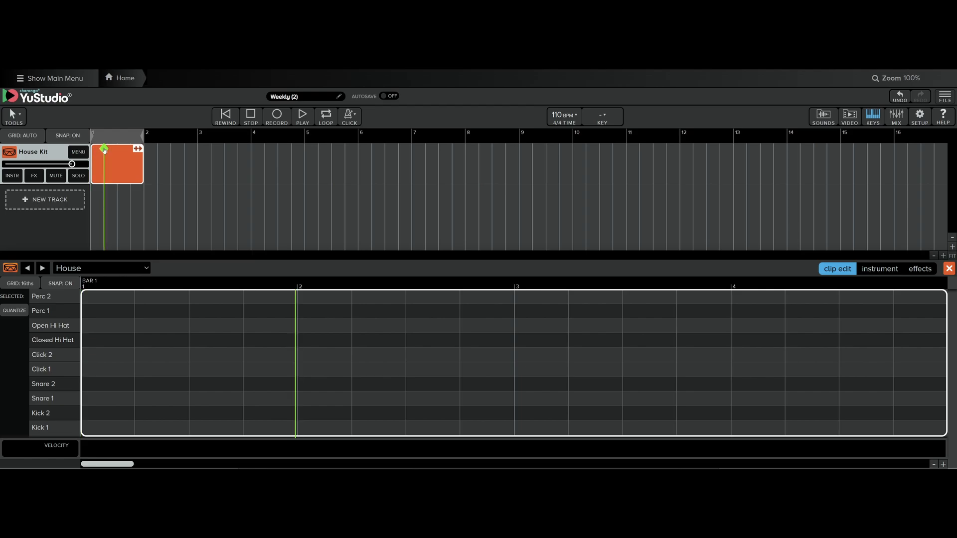
{"action": "mouse_move", "coordinate": [107, 151]}
{"action": "left_mouse_down"}
{"action": "mouse_move", "coordinate": [156, 150]}
{"action": "mouse_move", "coordinate": [130, 149]}
{"action": "left_mouse_up"}
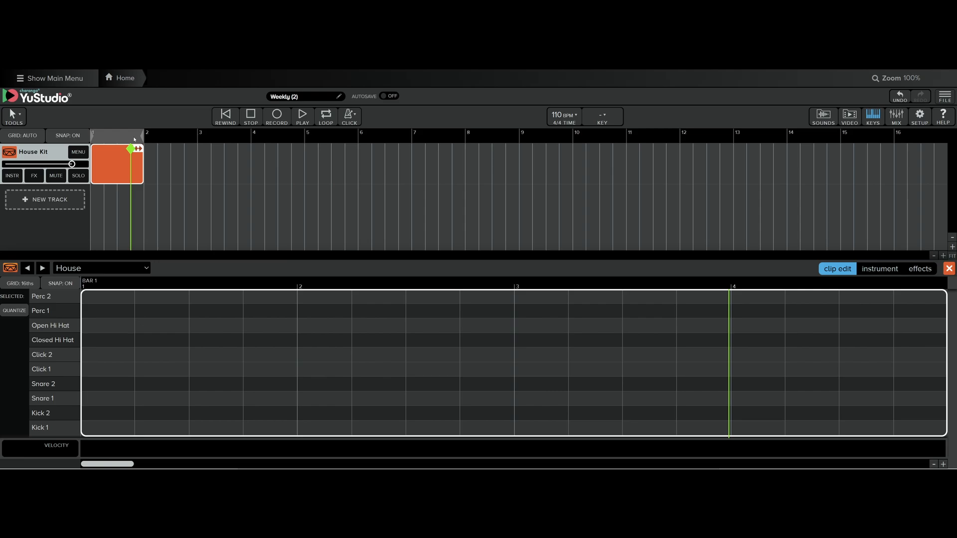
{"action": "left_click", "coordinate": [145, 140]}
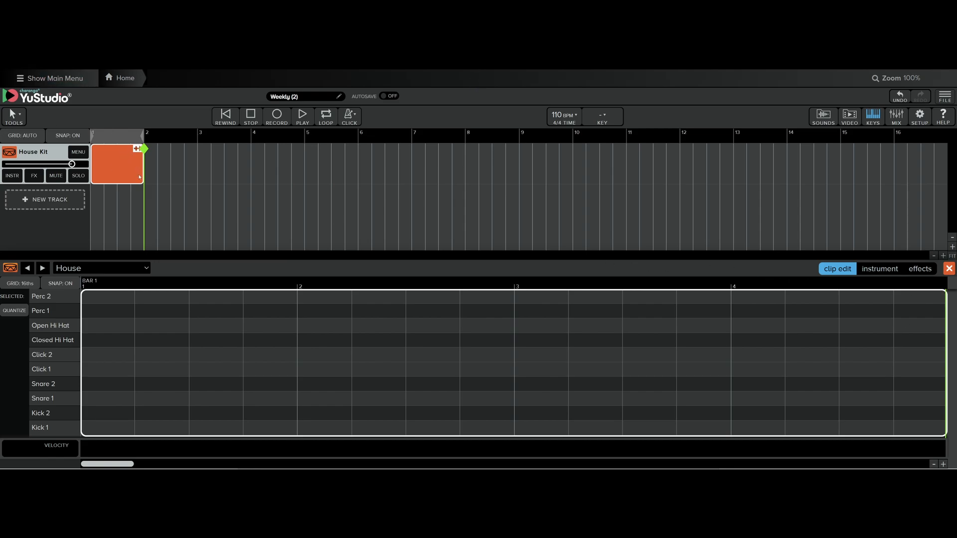
- Stretch the drum clip to two bars, shorten it back to one bar, then close and reopen its editor
{"action": "left_click_drag", "start_coordinate": [140, 167], "coordinate": [197, 169]}
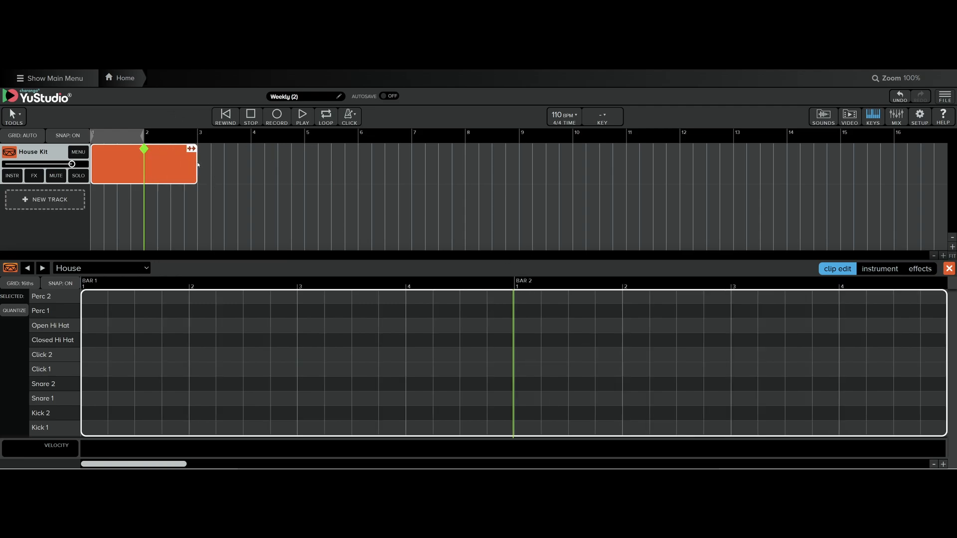
{"action": "left_click_drag", "start_coordinate": [197, 161], "coordinate": [143, 159]}
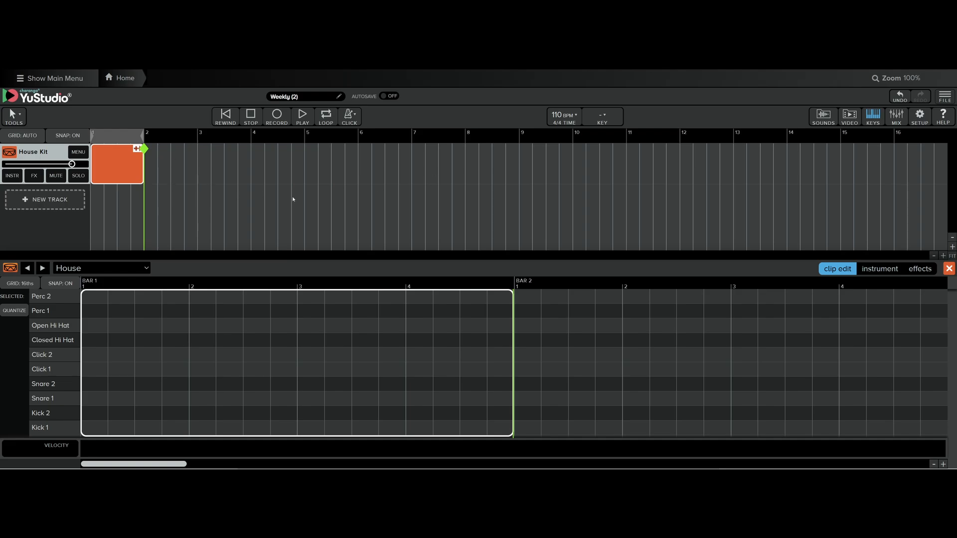
{"action": "left_click", "coordinate": [949, 270]}
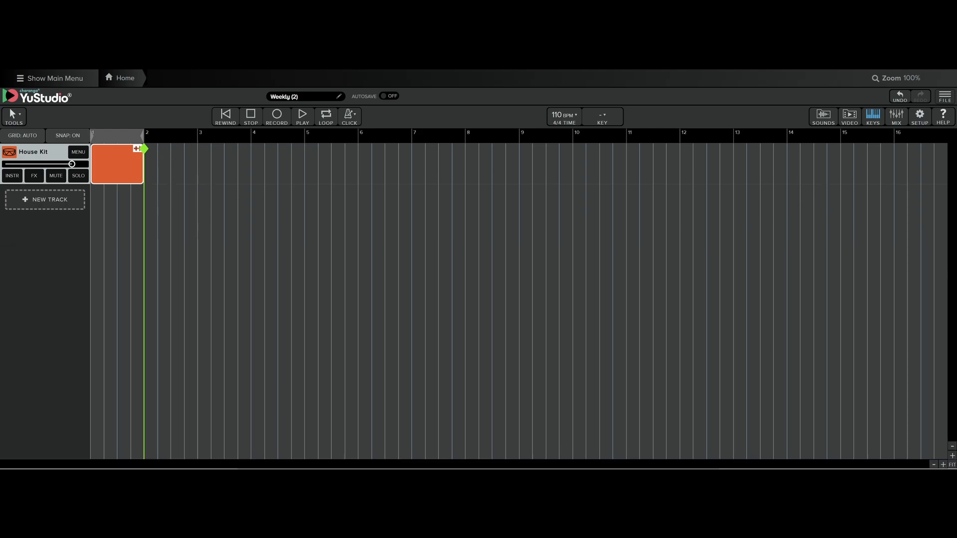
{"action": "double_click", "coordinate": [112, 164]}
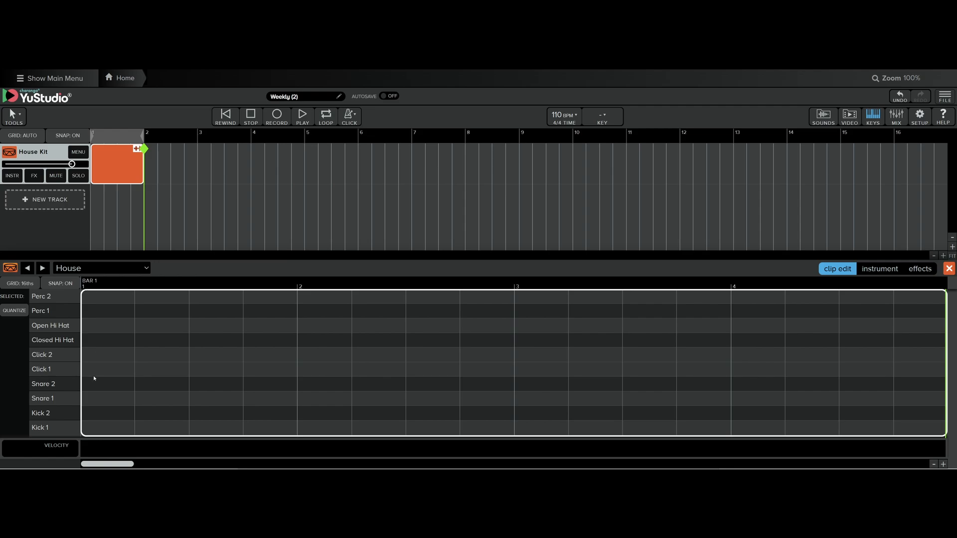
- Add one-sixteenth Kick 2 notes on beats 1, 2, 3 and 4 of bar 1
{"action": "left_click", "coordinate": [89, 414]}
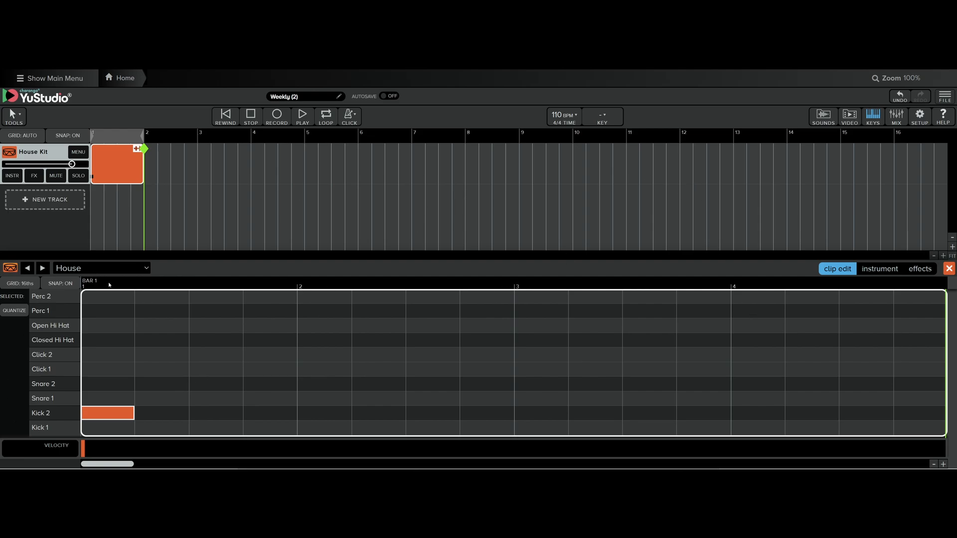
{"action": "left_click", "coordinate": [312, 415]}
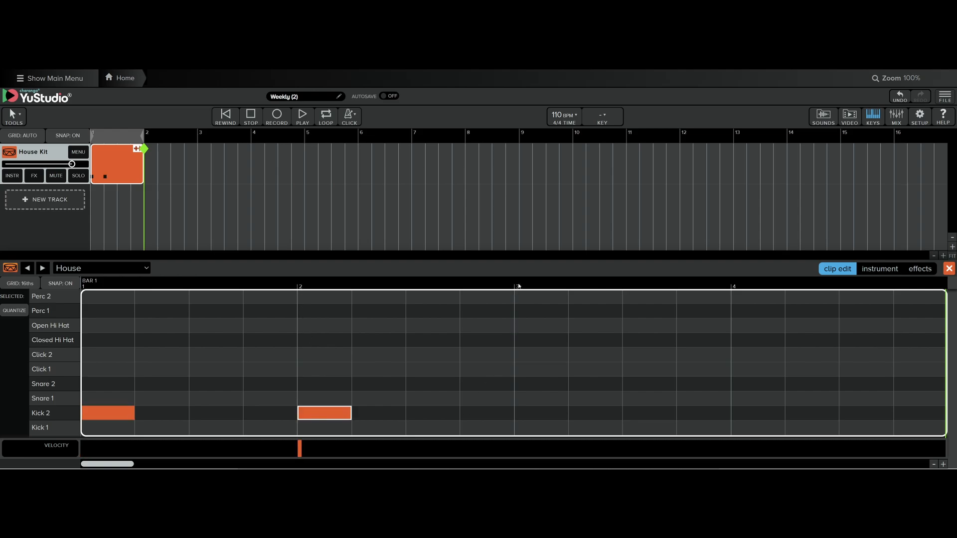
{"action": "left_click", "coordinate": [531, 415]}
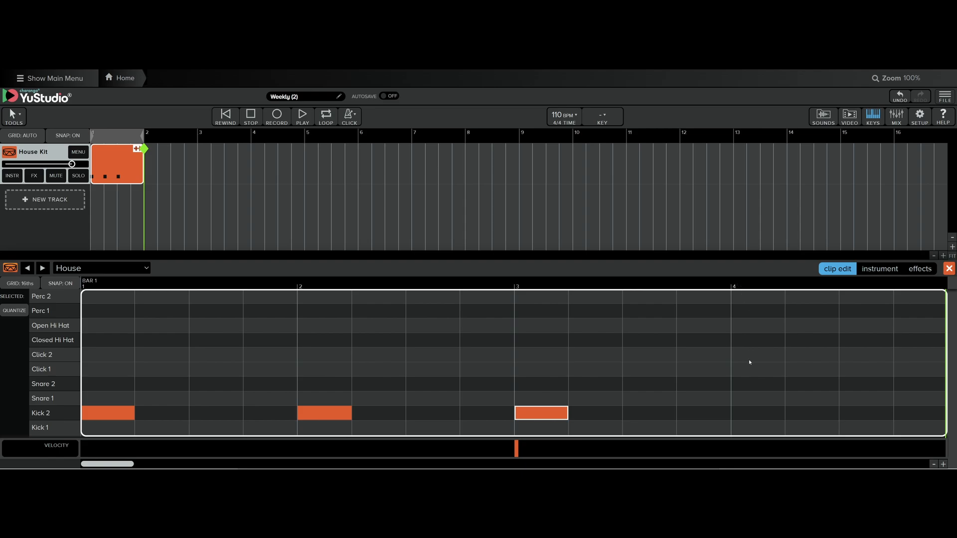
{"action": "left_click", "coordinate": [752, 416]}
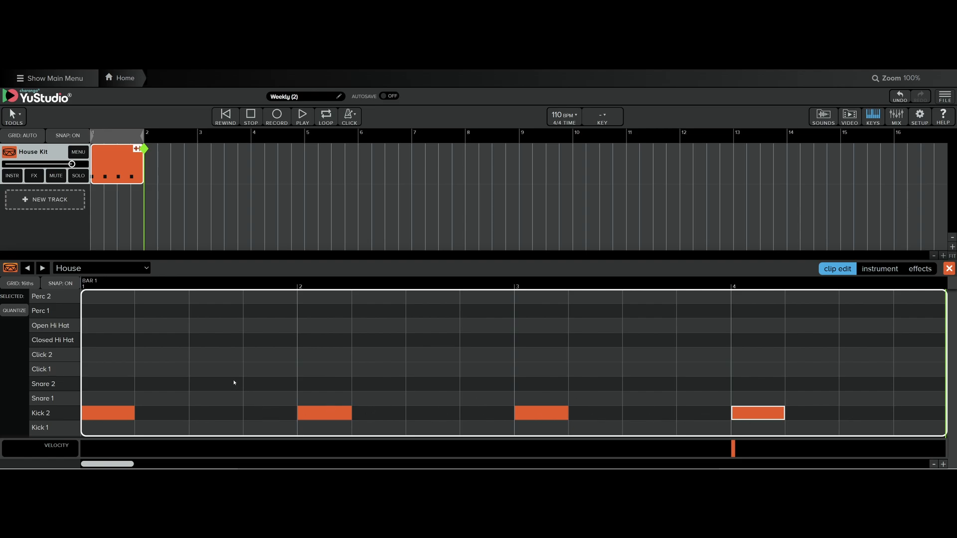
- Place trial Closed Hi Hat notes on the third and fourth sixteenths of beat 2 and delete them again
{"action": "left_click", "coordinate": [432, 346]}
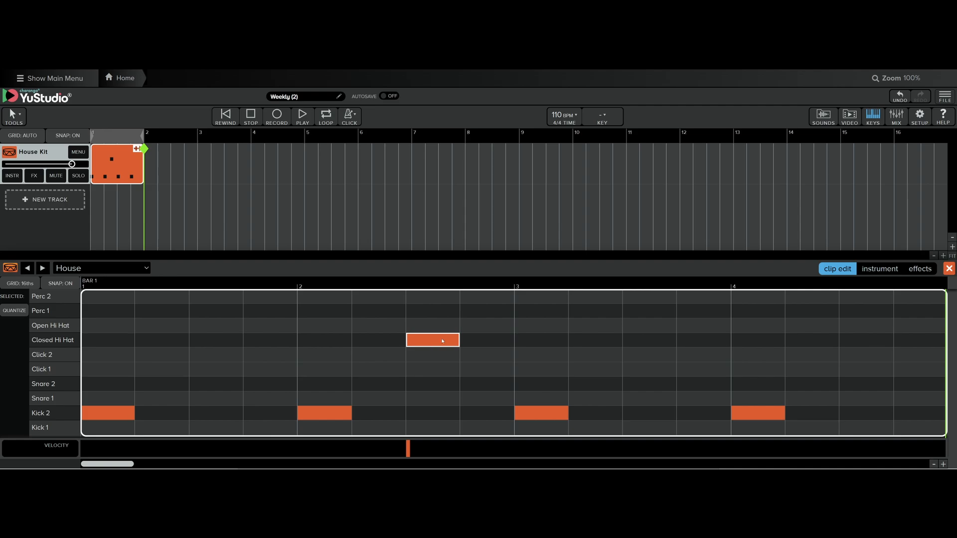
{"action": "left_click", "coordinate": [442, 340]}
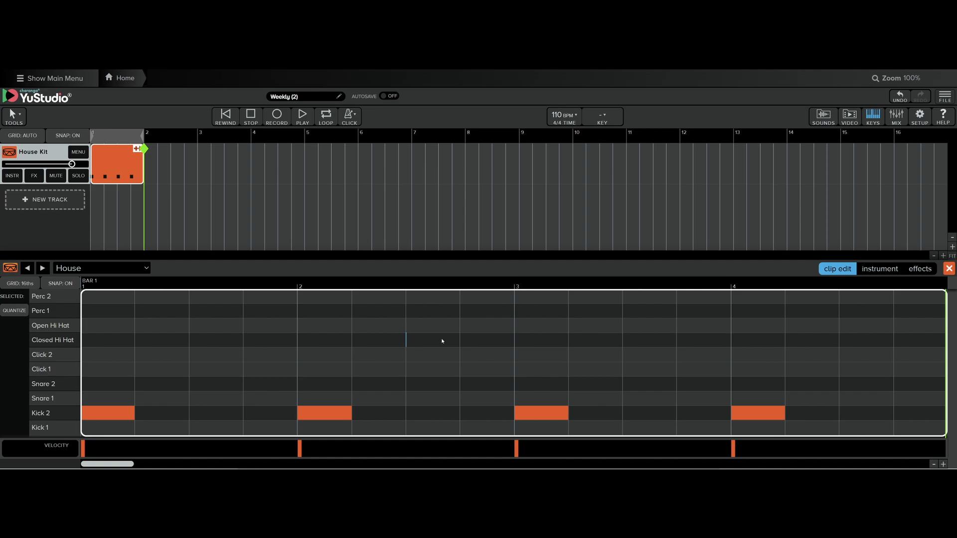
{"action": "left_click", "coordinate": [442, 341]}
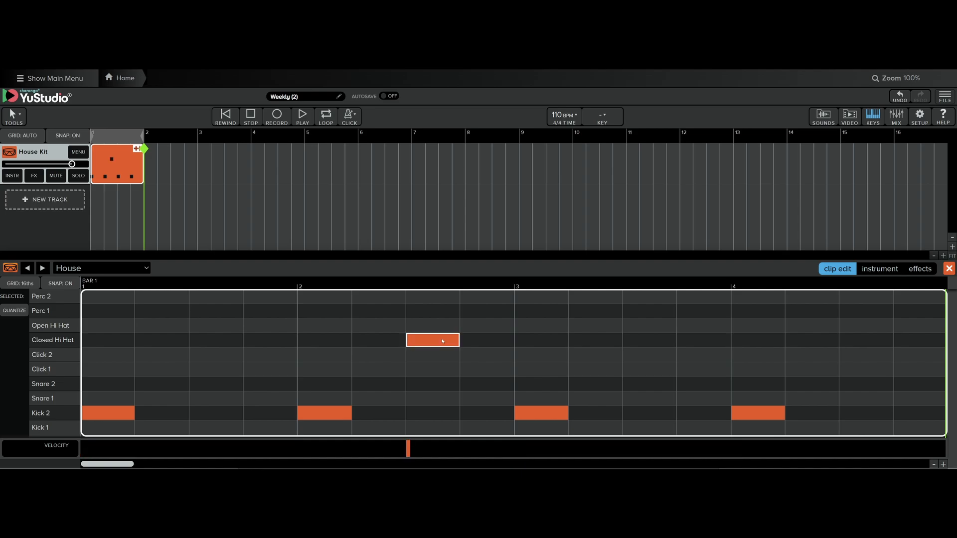
{"action": "left_click", "coordinate": [509, 337]}
{"action": "left_click", "coordinate": [440, 337]}
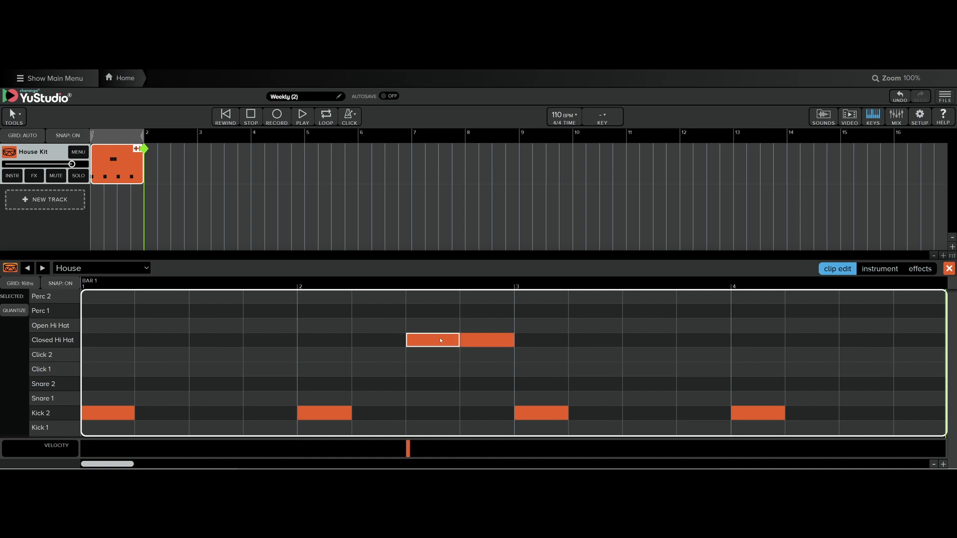
{"action": "left_click", "coordinate": [440, 337]}
{"action": "left_click", "coordinate": [483, 339]}
{"action": "left_click", "coordinate": [483, 342]}
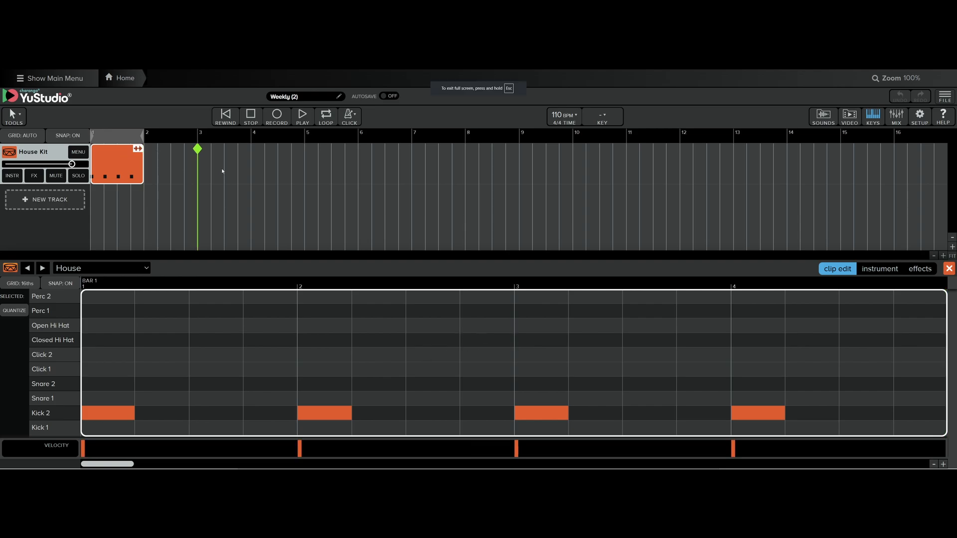
- Play the kick pattern from the start, restart it twice during playback, and stop it
{"action": "left_click", "coordinate": [226, 118]}
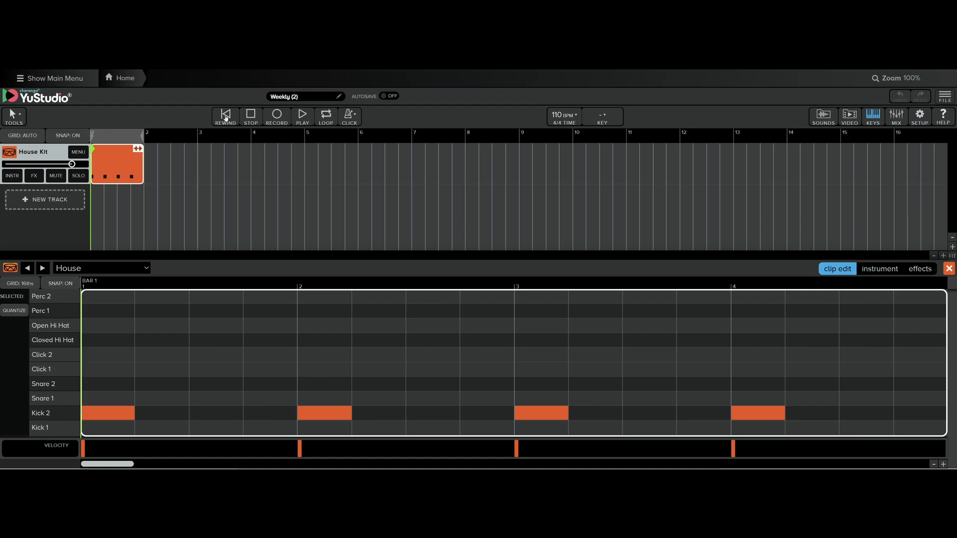
{"action": "left_click", "coordinate": [303, 117]}
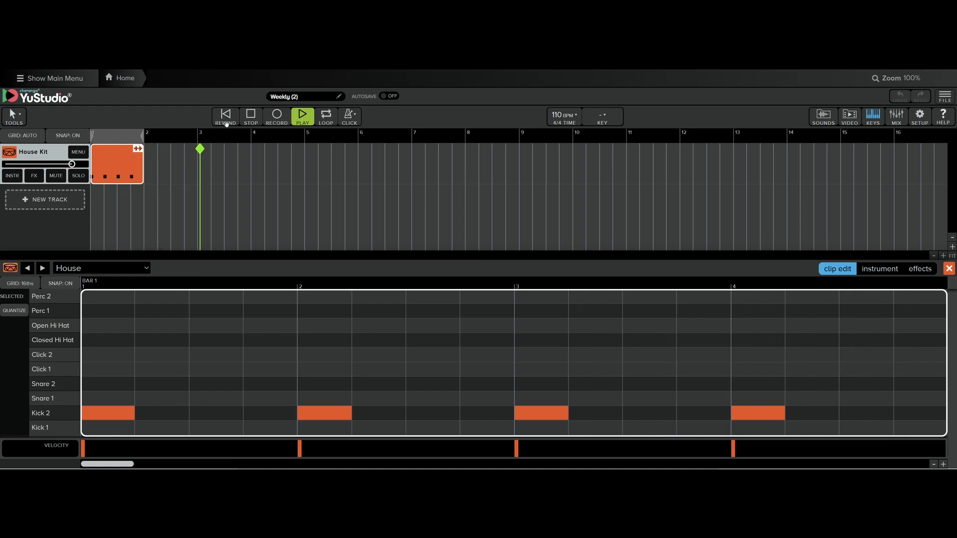
{"action": "left_click", "coordinate": [226, 116]}
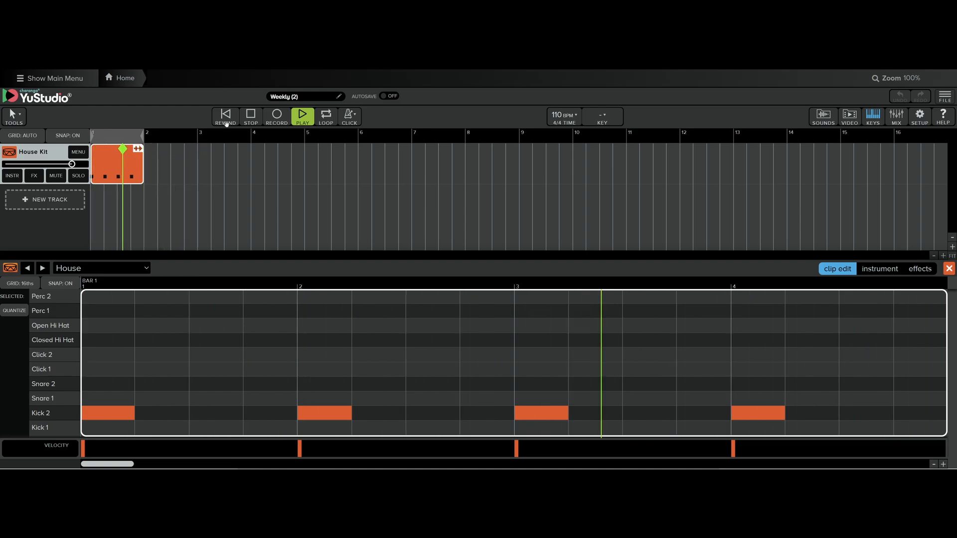
{"action": "left_click", "coordinate": [226, 120]}
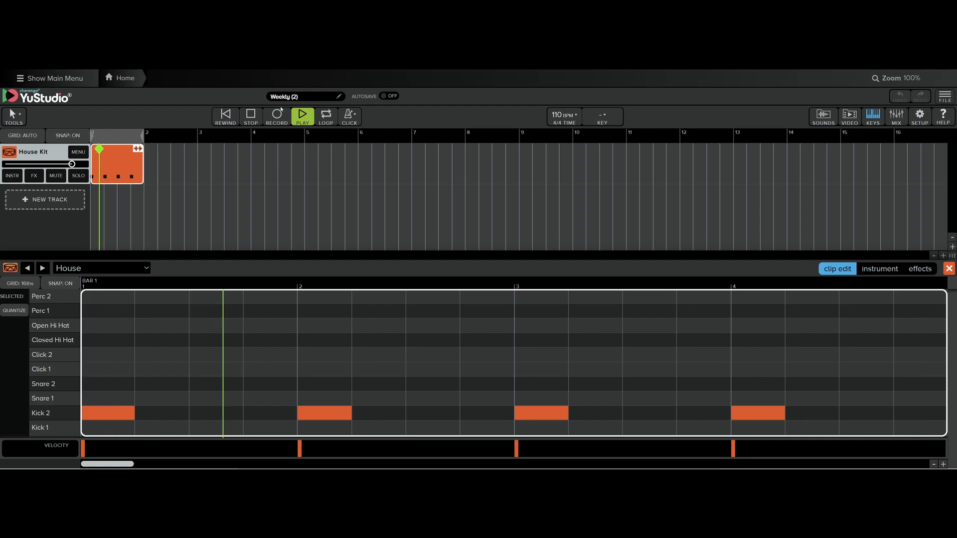
{"action": "left_click", "coordinate": [251, 117]}
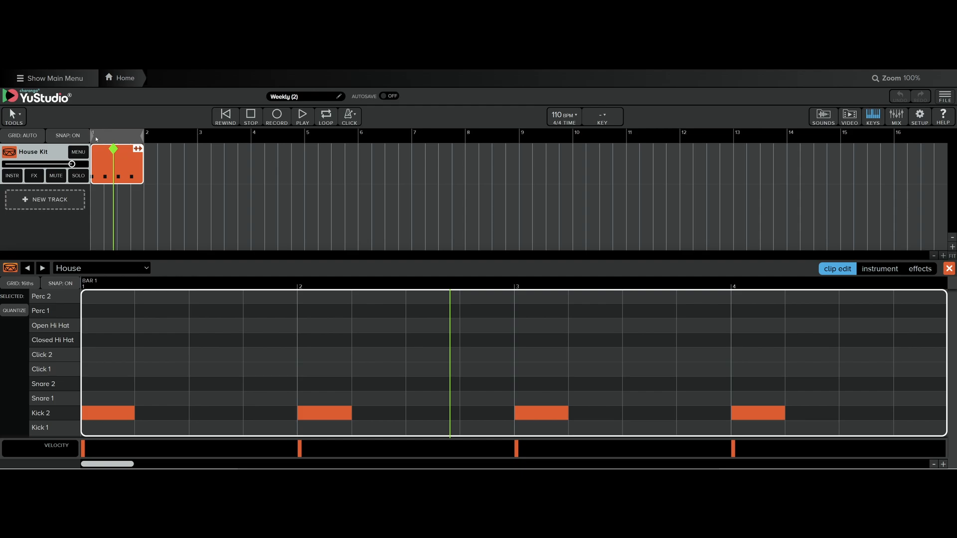
- Turn on looping for bar 1, play the kick pattern from the start and stop it
{"action": "left_click", "coordinate": [327, 117]}
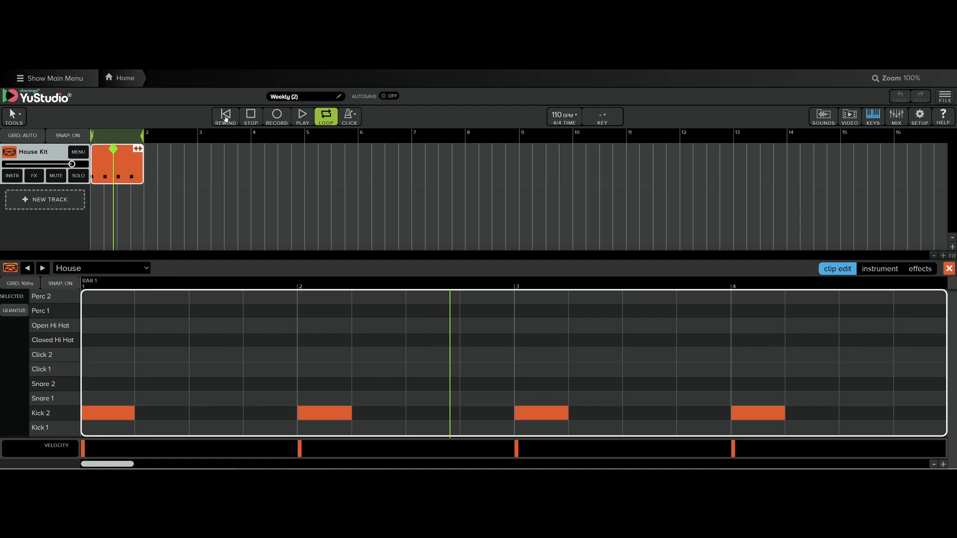
{"action": "left_click", "coordinate": [225, 118]}
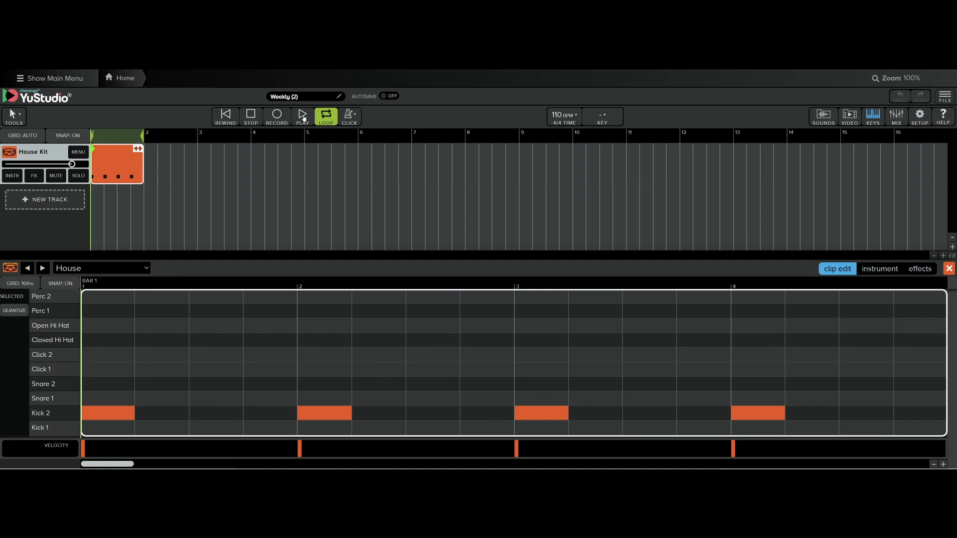
{"action": "left_click", "coordinate": [303, 118]}
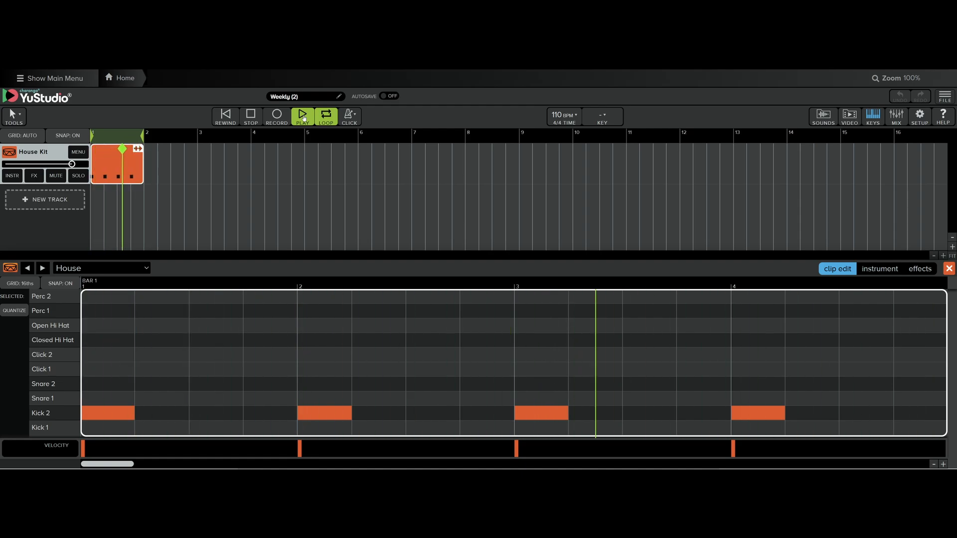
{"action": "left_click", "coordinate": [251, 117]}
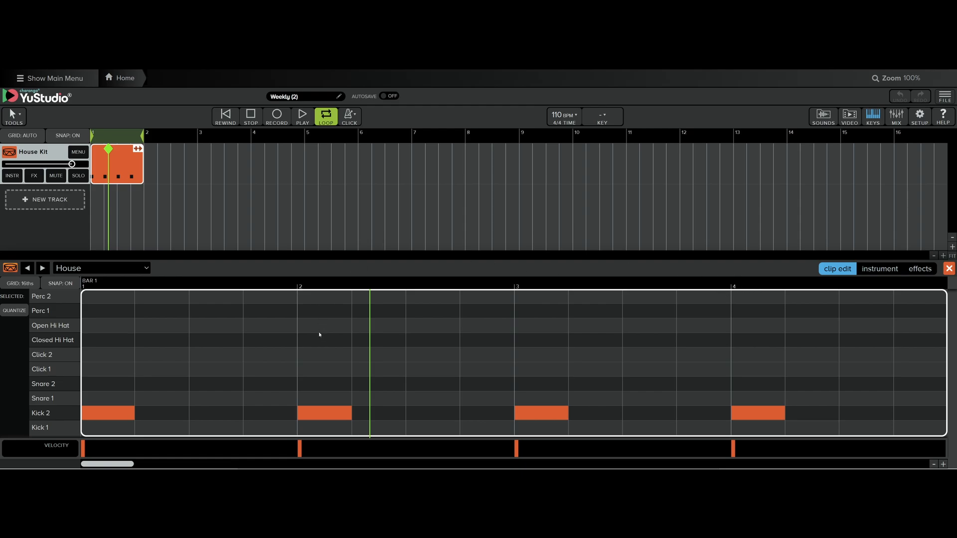
- Add Snare 1 notes on beats 2 and 4 of bar 1 and rewind the playhead to the start
{"action": "left_click", "coordinate": [310, 398]}
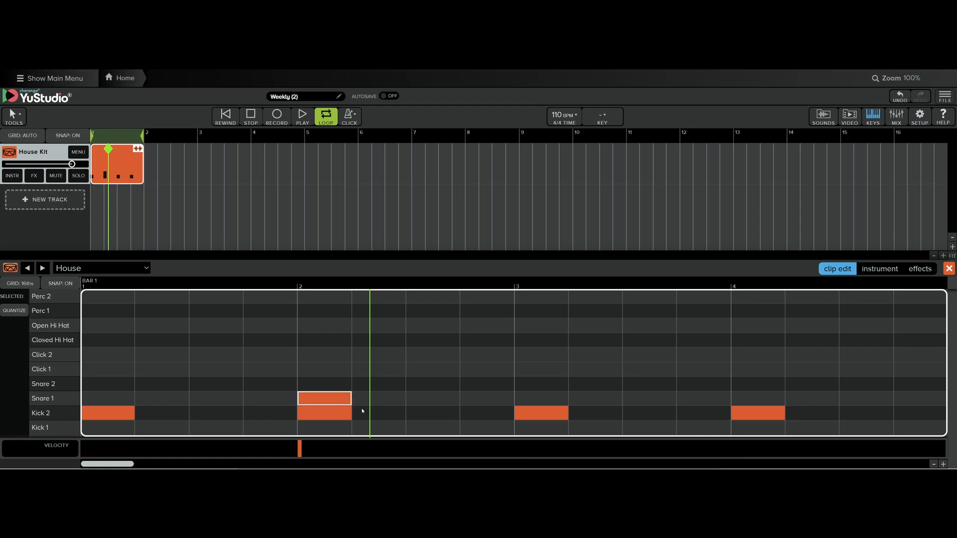
{"action": "left_click", "coordinate": [746, 400]}
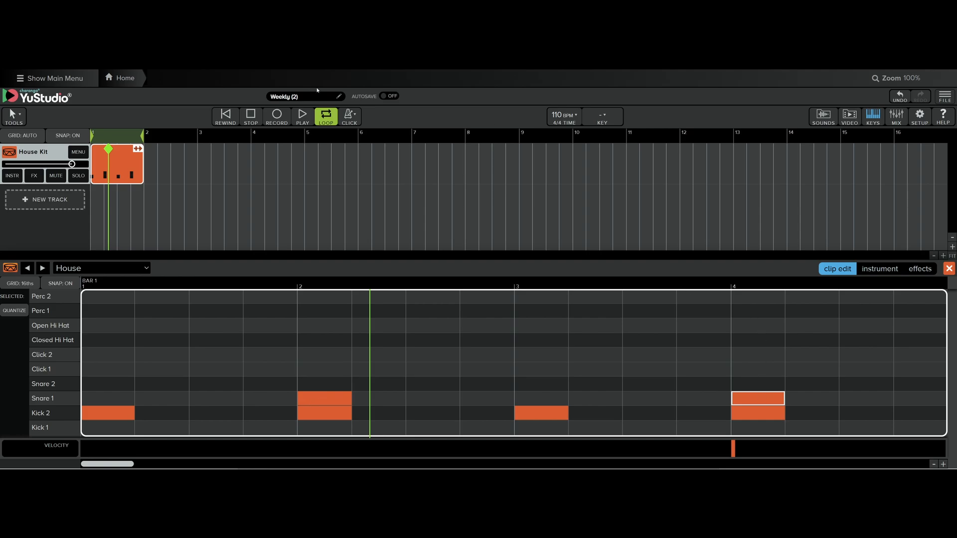
{"action": "left_click", "coordinate": [231, 118]}
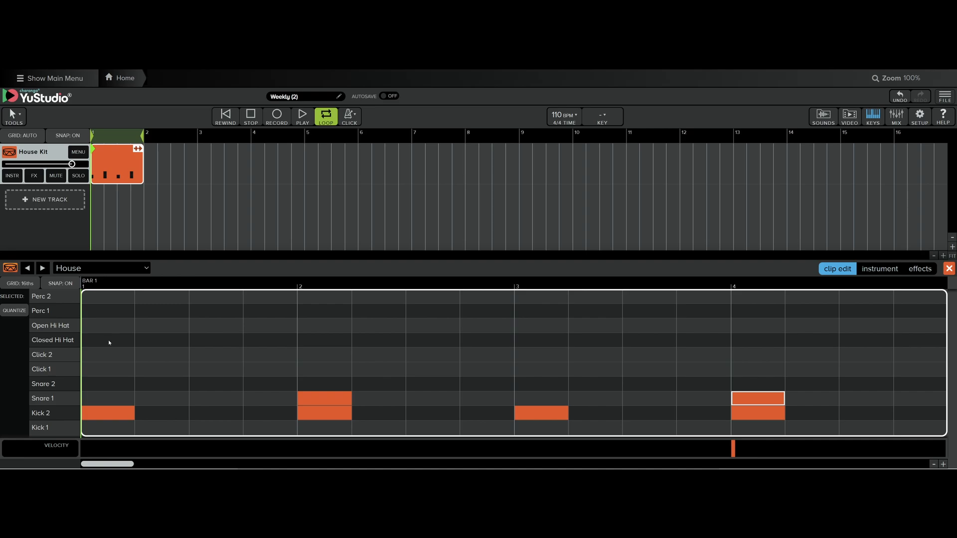
- Audition the Closed Hi Hat and add its notes on every eighth note through bar 1
{"action": "left_click", "coordinate": [48, 340]}
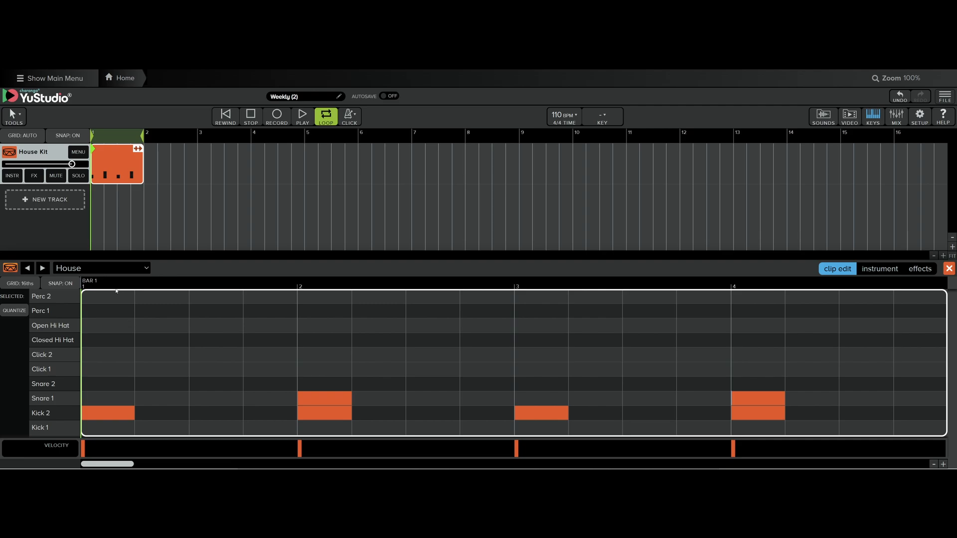
{"action": "left_click", "coordinate": [115, 342]}
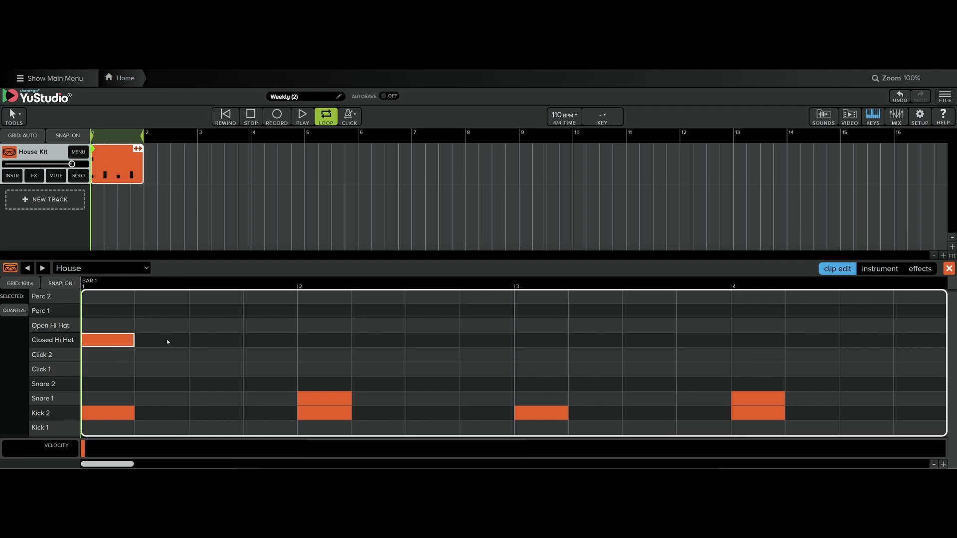
{"action": "left_click", "coordinate": [222, 339]}
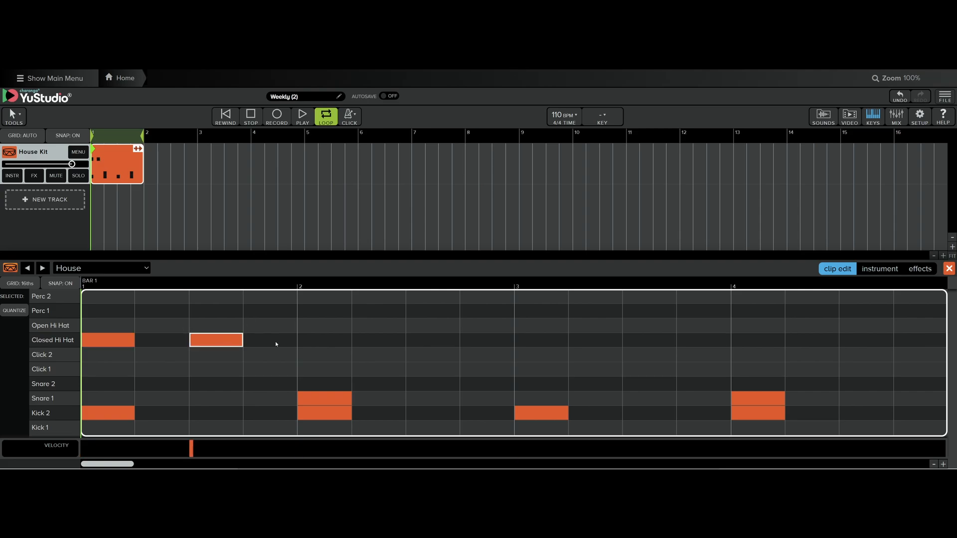
{"action": "left_click", "coordinate": [325, 339]}
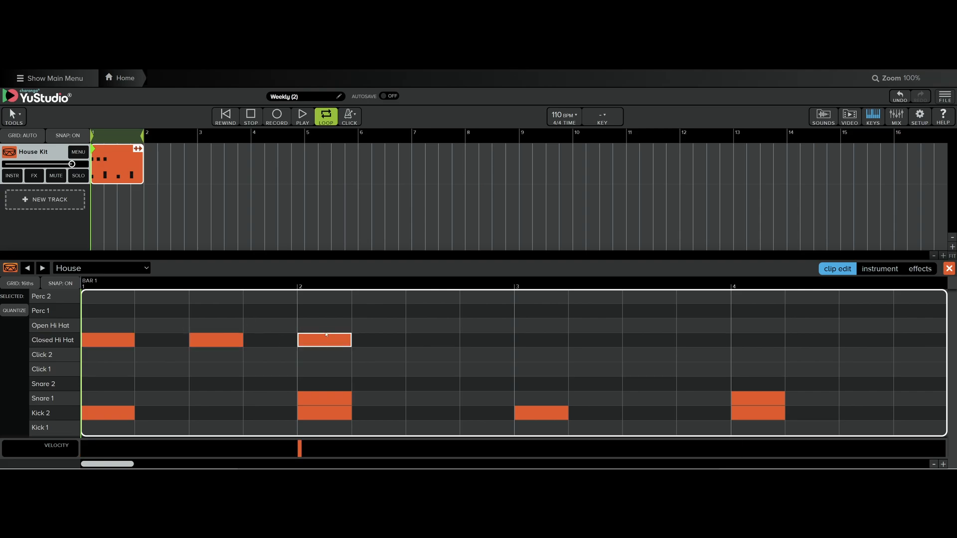
{"action": "left_click", "coordinate": [435, 342]}
{"action": "left_click", "coordinate": [546, 339]}
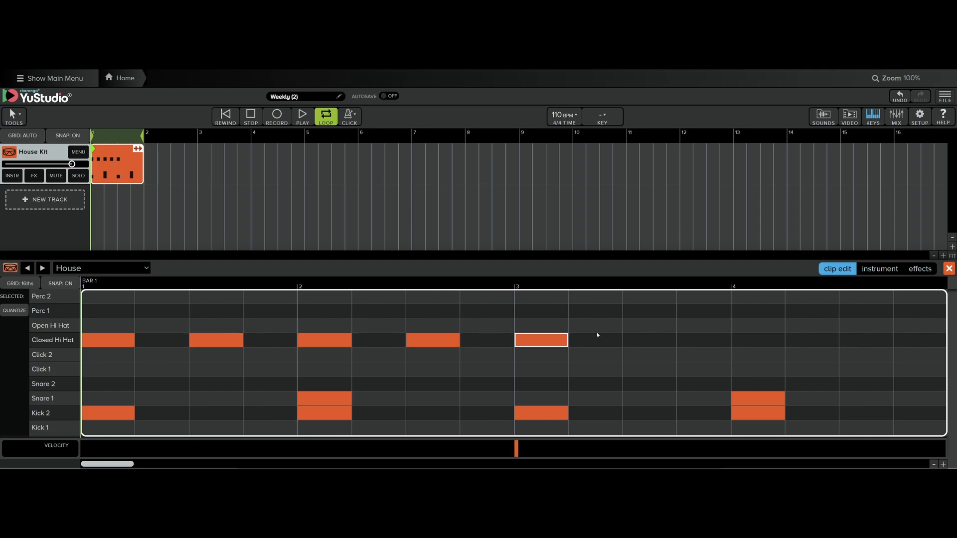
{"action": "left_click", "coordinate": [665, 339]}
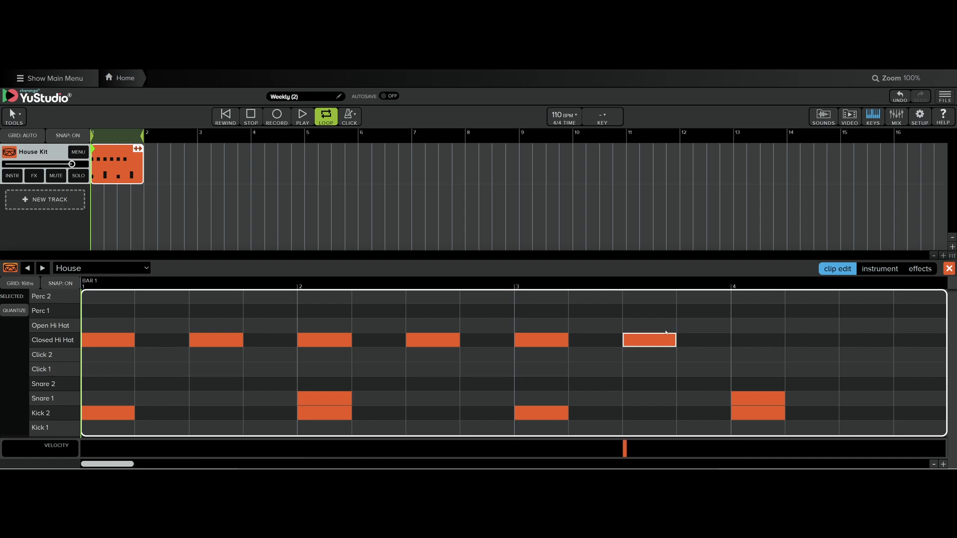
{"action": "left_click", "coordinate": [761, 341]}
{"action": "left_click", "coordinate": [867, 341]}
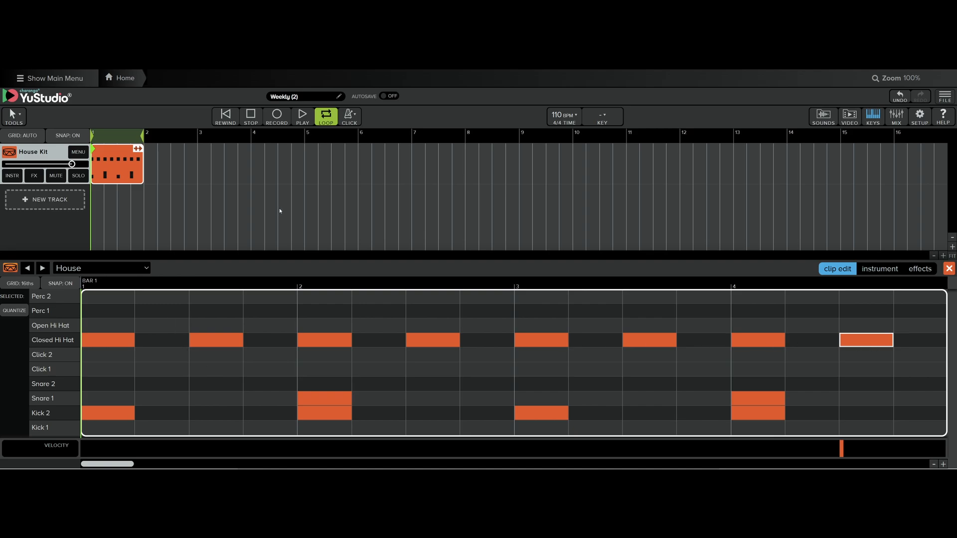
- Play the looped House kit pattern, stop it, and set the project tempo to 120 BPM
{"action": "left_click", "coordinate": [302, 117]}
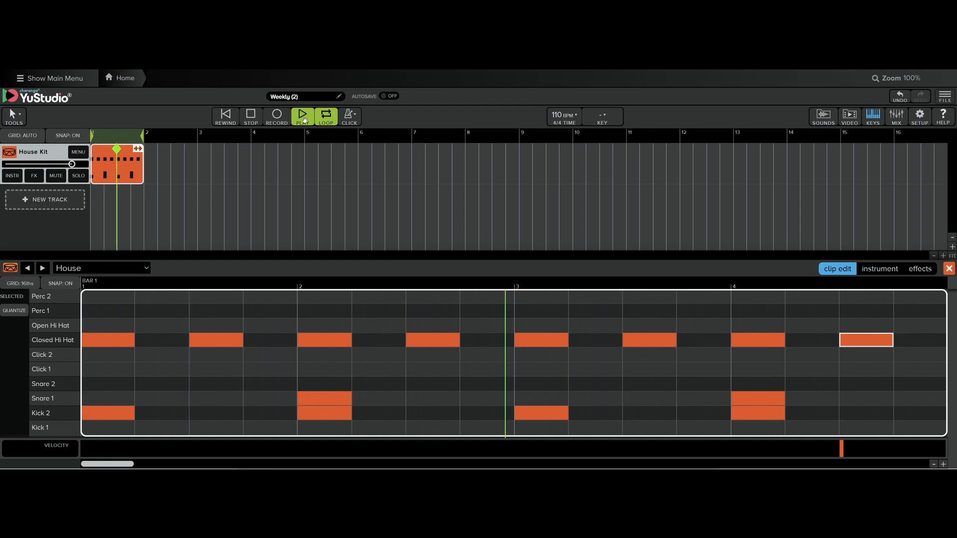
{"action": "key", "text": "space"}
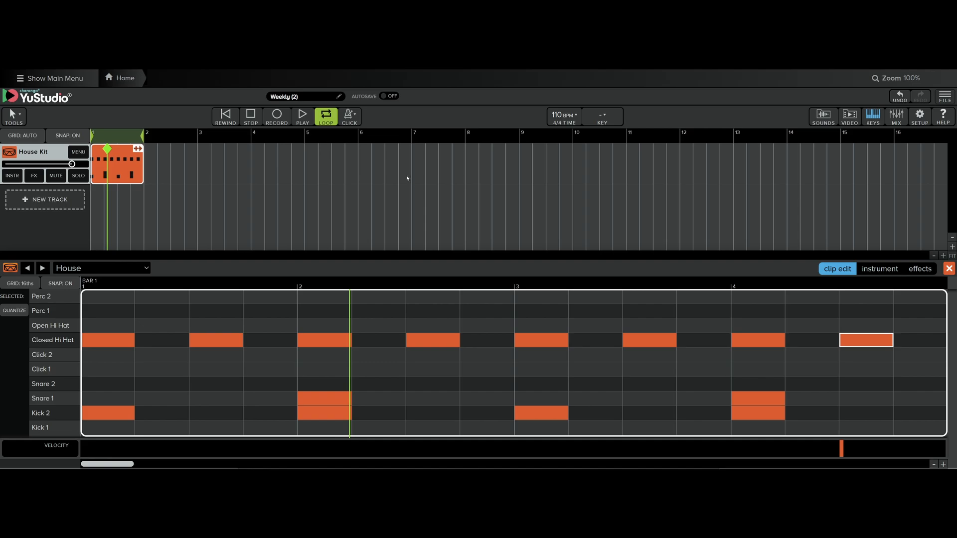
{"action": "left_click", "coordinate": [566, 120]}
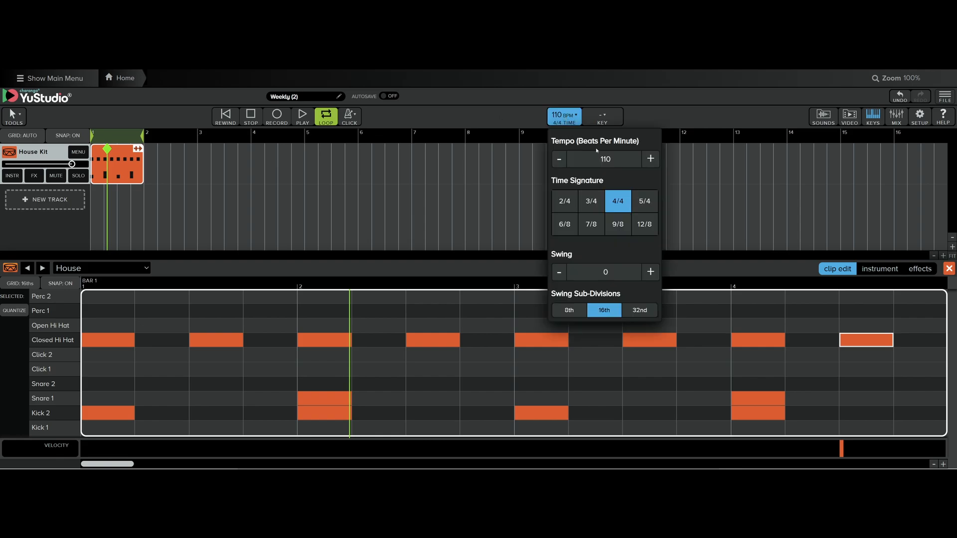
{"action": "left_click", "coordinate": [651, 159]}
{"action": "left_click", "coordinate": [651, 159]}
{"action": "left_click", "coordinate": [651, 159]}
{"action": "left_click", "coordinate": [651, 159]}
{"action": "left_click", "coordinate": [651, 159]}
{"action": "left_click", "coordinate": [651, 159]}
{"action": "left_click", "coordinate": [651, 159]}
{"action": "left_click", "coordinate": [652, 159]}
{"action": "left_click", "coordinate": [651, 159]}
{"action": "left_click", "coordinate": [647, 118]}
- Play the House kit pattern from the start at 120 BPM and stop it
{"action": "left_click", "coordinate": [225, 117]}
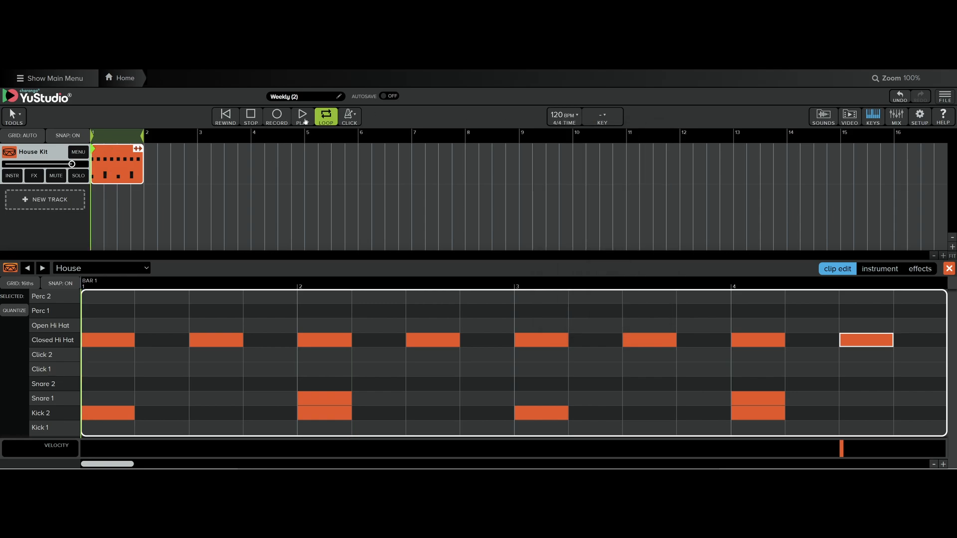
{"action": "left_click", "coordinate": [302, 117]}
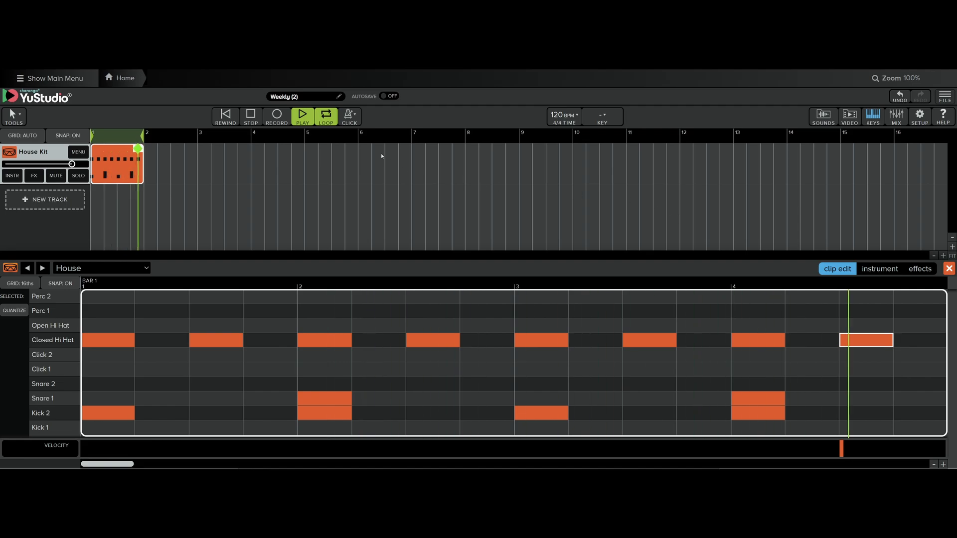
{"action": "left_click", "coordinate": [252, 116]}
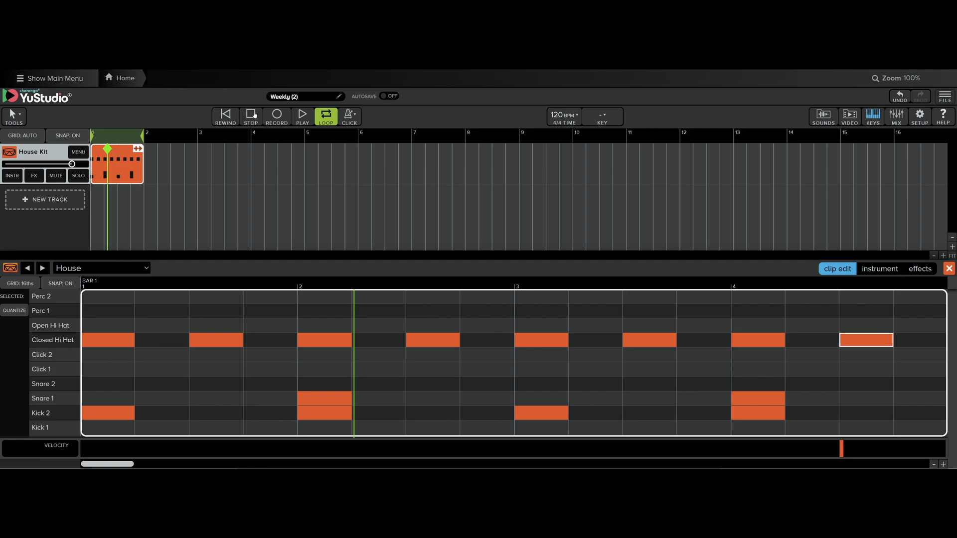
- Save the current project and create a new, empty one
{"action": "left_click", "coordinate": [950, 100]}
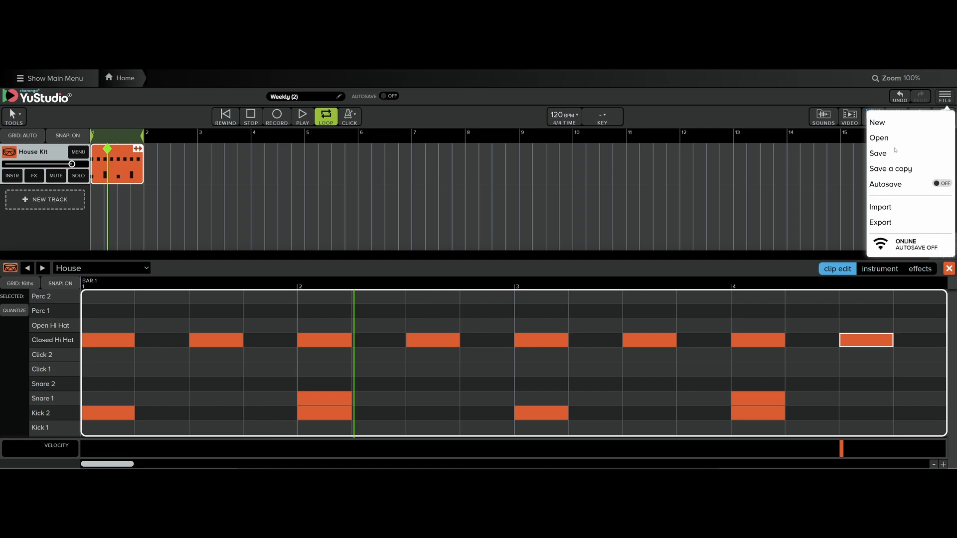
{"action": "left_click", "coordinate": [878, 154]}
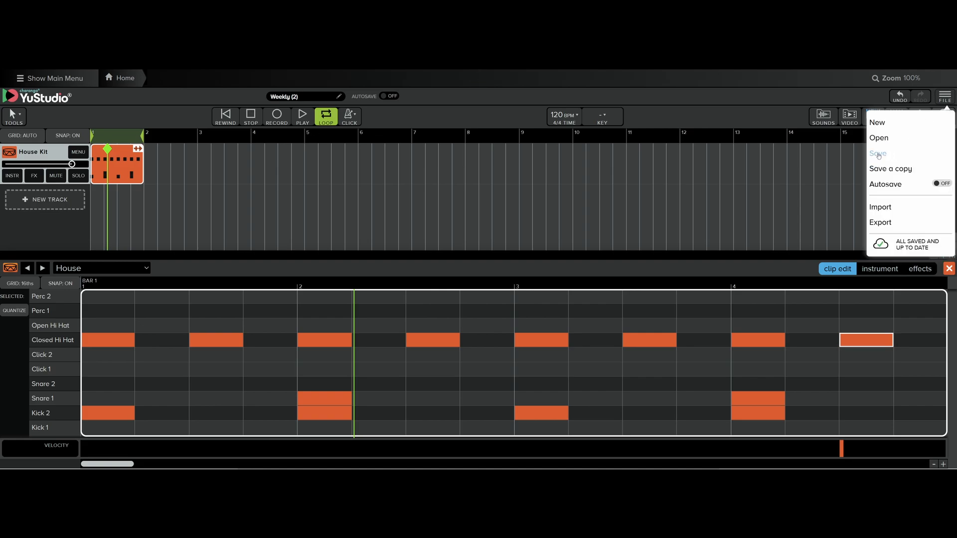
{"action": "left_click", "coordinate": [737, 118]}
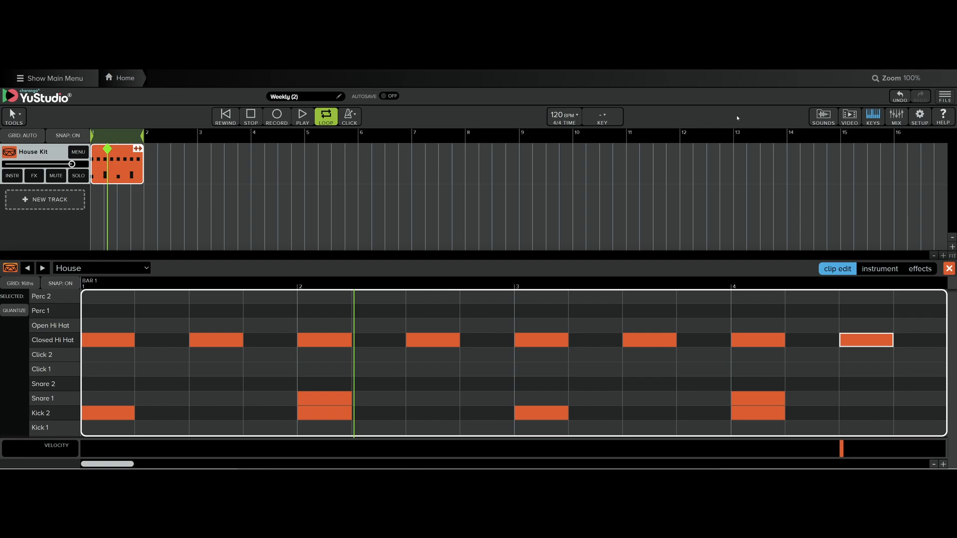
{"action": "left_click", "coordinate": [950, 98]}
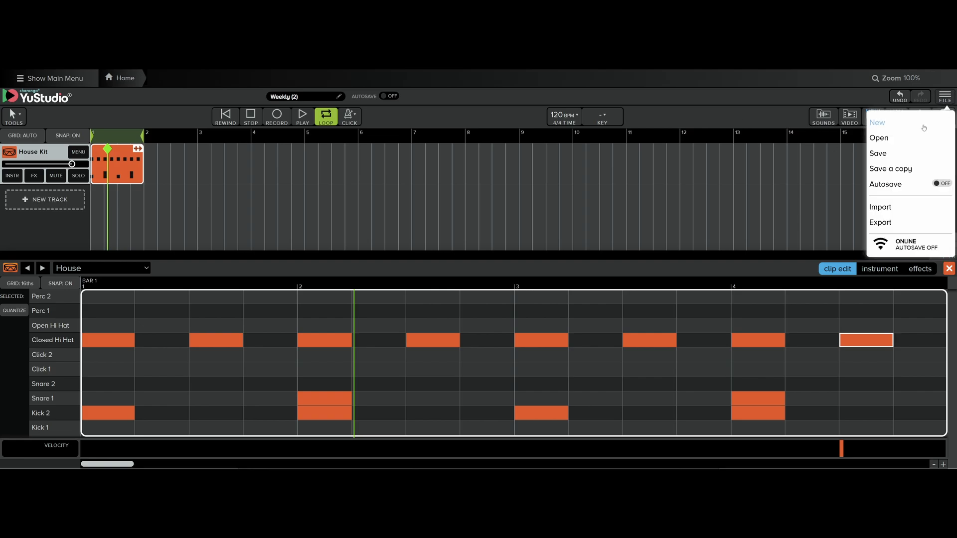
{"action": "left_click", "coordinate": [881, 126]}
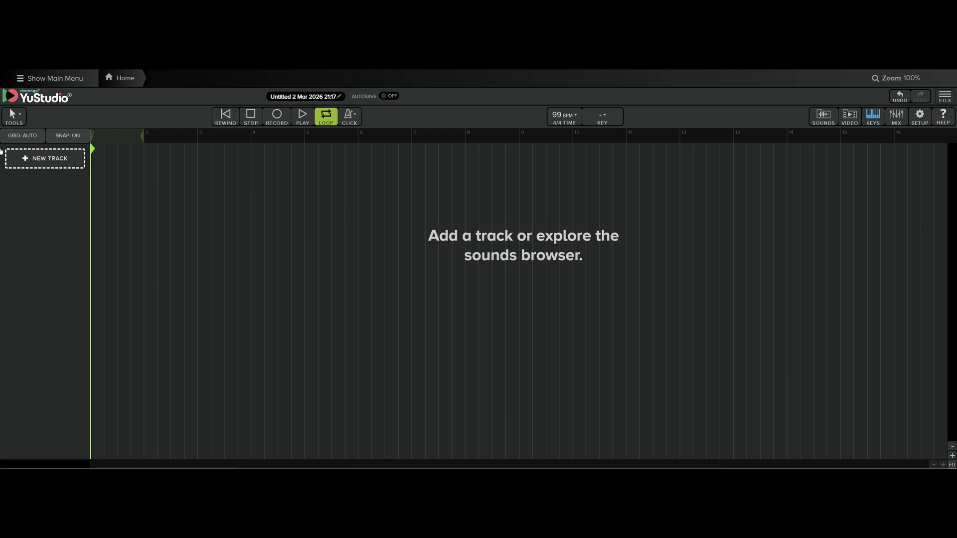
- Add a drum track, switch its kit to Dubstep, and audition the Bass pad
{"action": "left_click", "coordinate": [59, 163]}
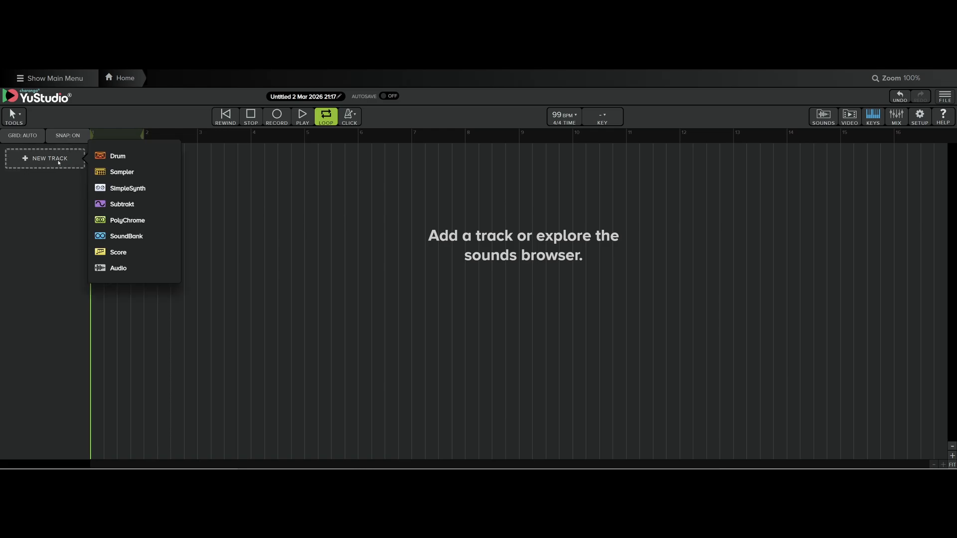
{"action": "left_click", "coordinate": [131, 159]}
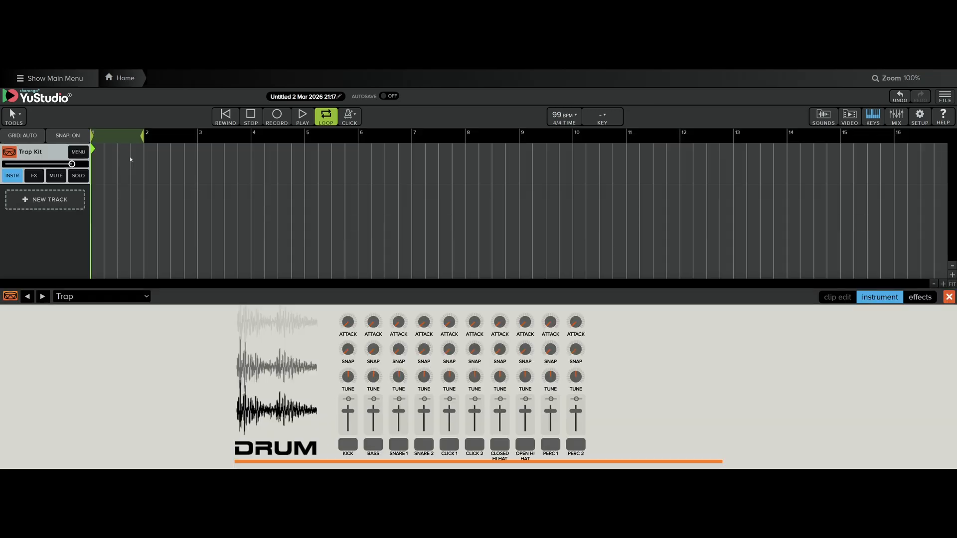
{"action": "left_click", "coordinate": [130, 296]}
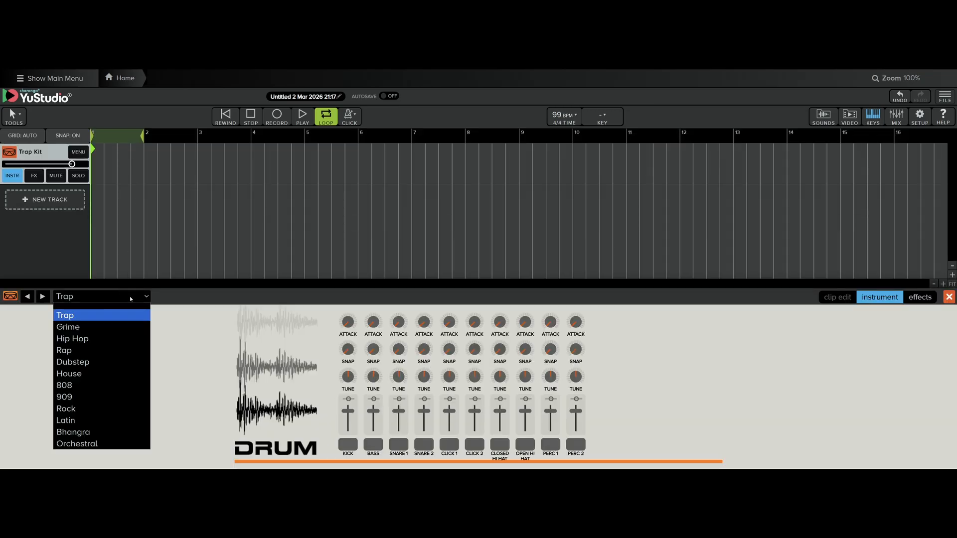
{"action": "left_click", "coordinate": [126, 361]}
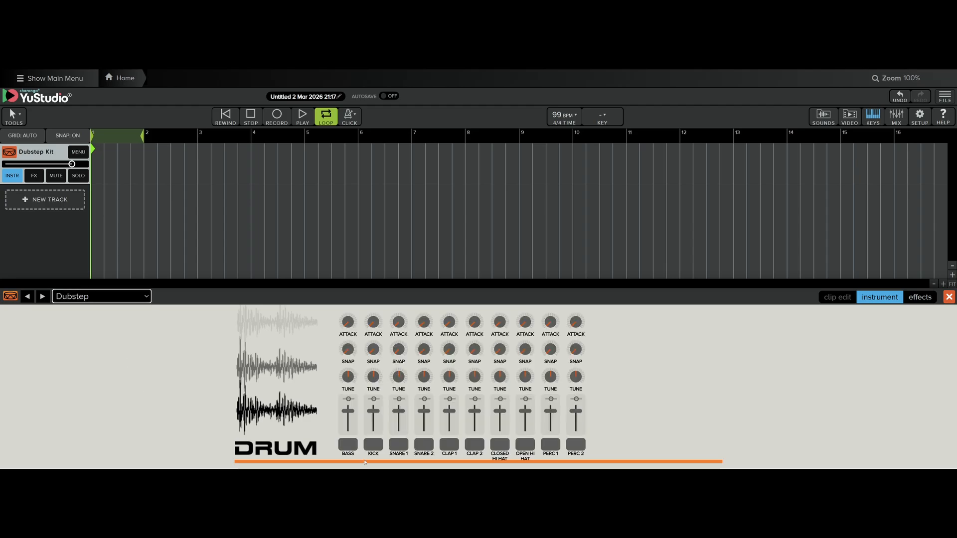
{"action": "left_click", "coordinate": [351, 448]}
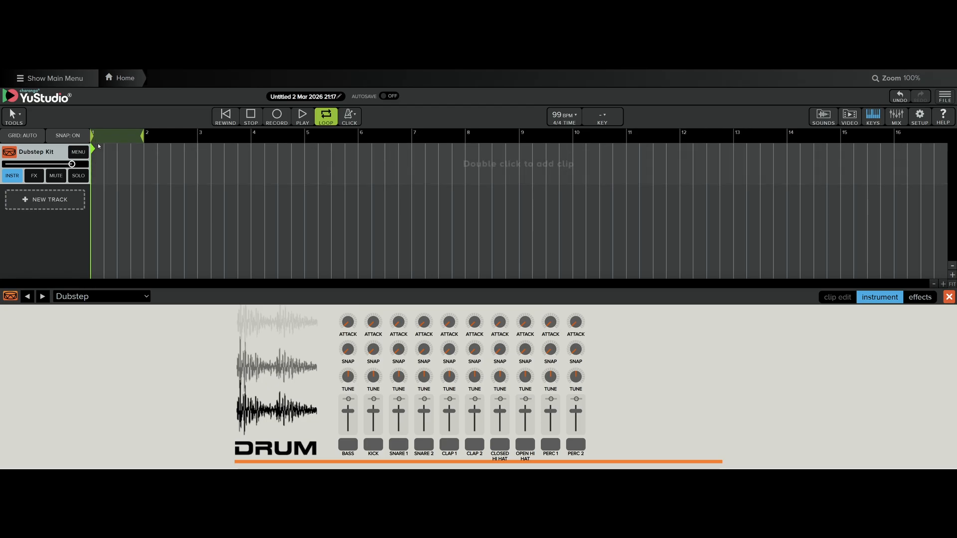
- Add a one-bar clip at bar 1 of the Dubstep Kit track and start playback with looping on
{"action": "double_click", "coordinate": [99, 166]}
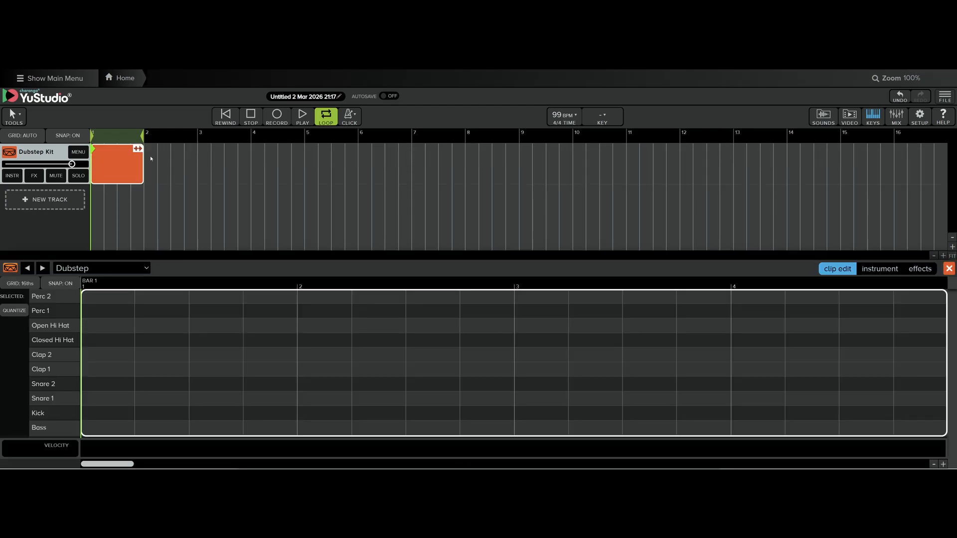
{"action": "mouse_move", "coordinate": [112, 165]}
{"action": "left_mouse_down"}
{"action": "mouse_move", "coordinate": [151, 165]}
{"action": "mouse_move", "coordinate": [99, 167]}
{"action": "left_mouse_up"}
{"action": "left_click", "coordinate": [323, 117]}
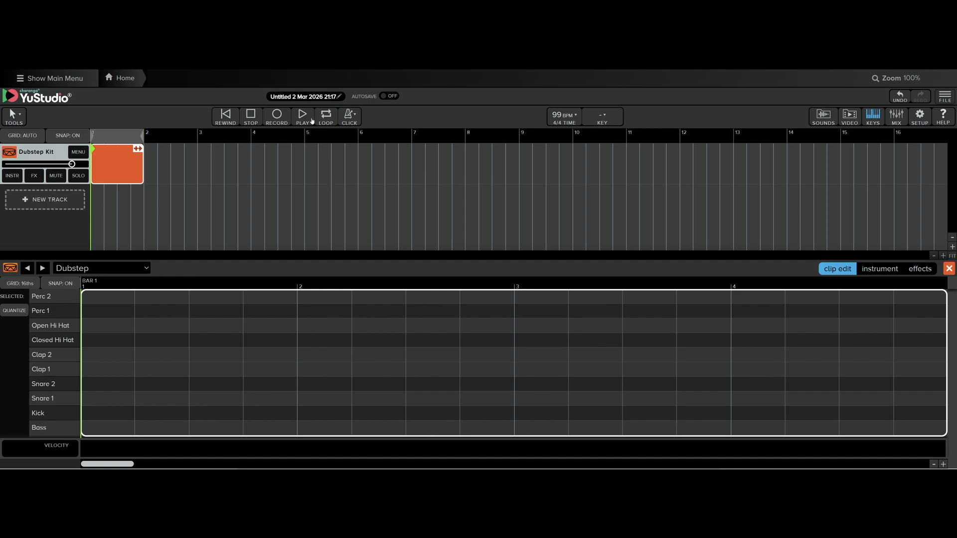
{"action": "left_click", "coordinate": [327, 118]}
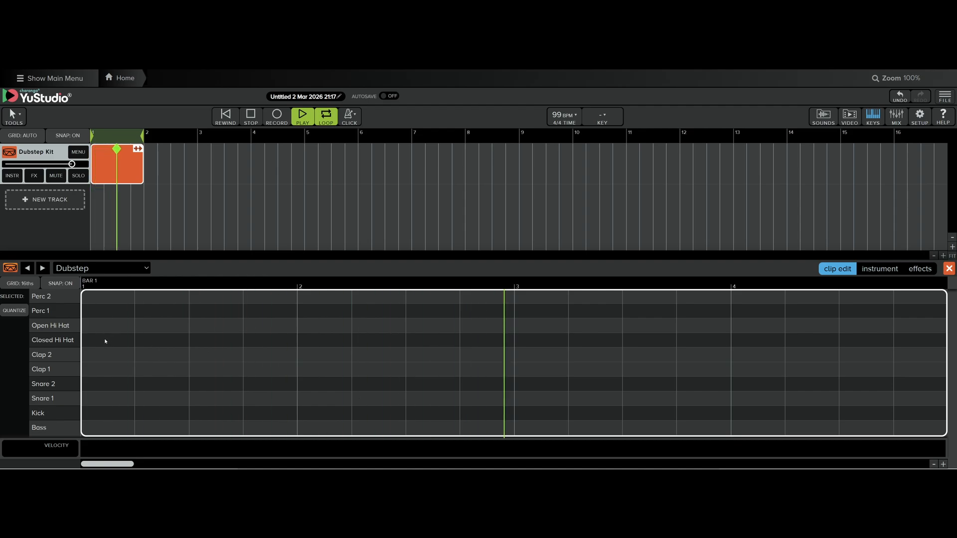
- Add Closed Hi Hat notes on all four beats of bar 1
{"action": "left_click", "coordinate": [320, 339]}
{"action": "left_click", "coordinate": [541, 340]}
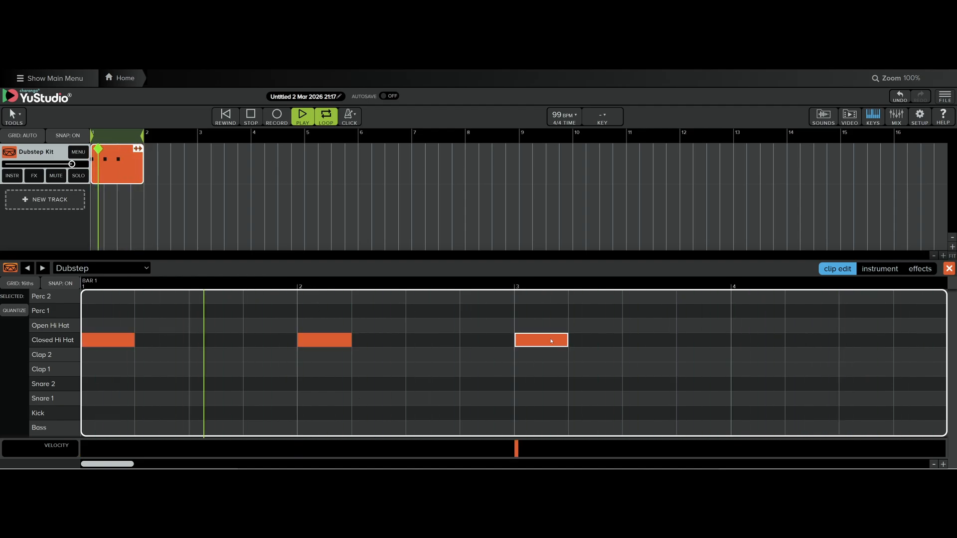
{"action": "left_click", "coordinate": [748, 341]}
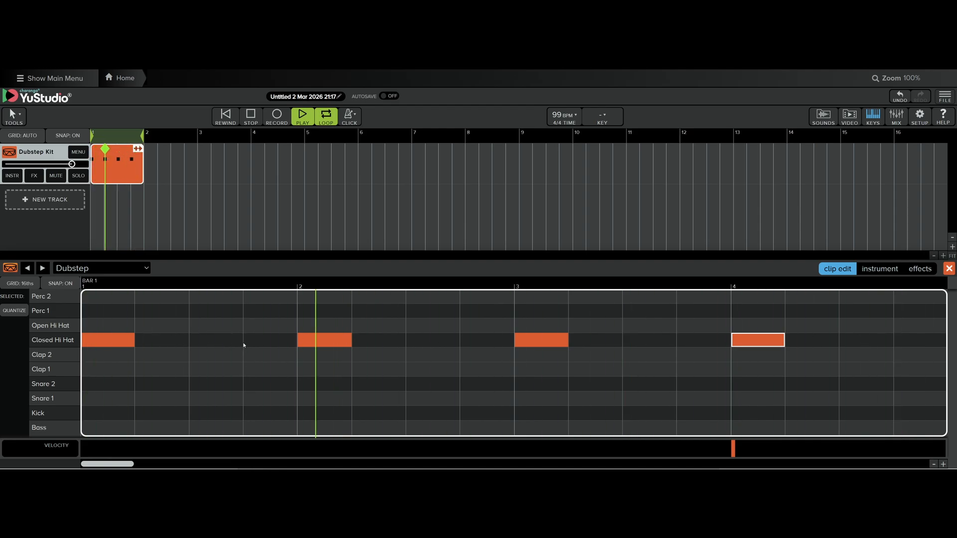
- Try Closed Hi Hat notes on the offbeats between the beats, filling every eighth note of bar 1
{"action": "left_click", "coordinate": [216, 341]}
{"action": "left_click", "coordinate": [433, 340]}
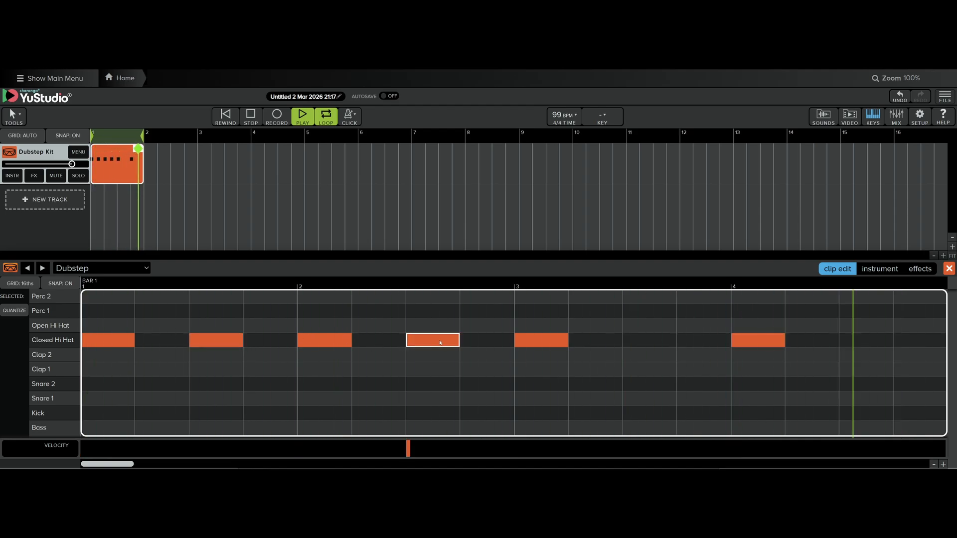
{"action": "left_click", "coordinate": [647, 341]}
{"action": "left_click", "coordinate": [866, 340]}
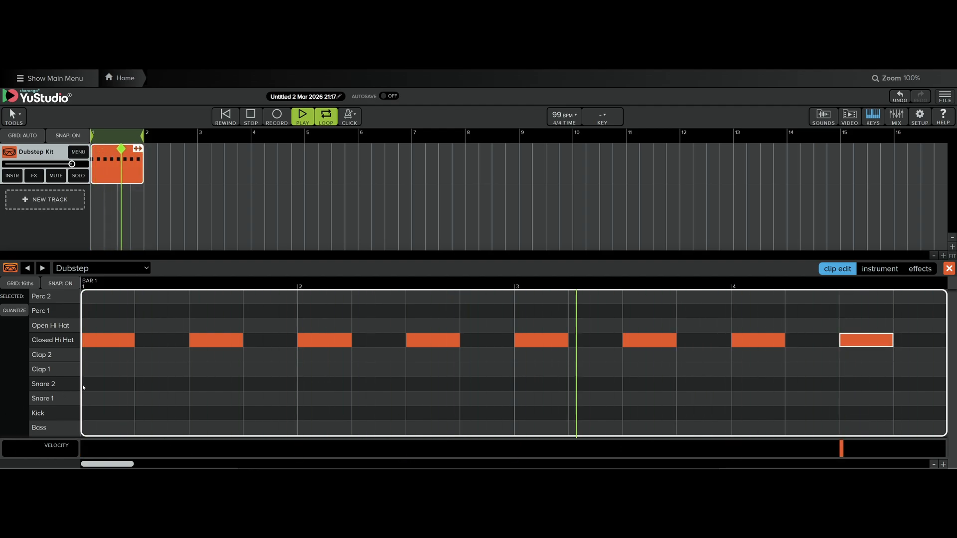
- Undo the four offbeat Closed Hi Hat notes
{"action": "left_click", "coordinate": [900, 98]}
{"action": "left_click", "coordinate": [900, 98]}
{"action": "left_click", "coordinate": [900, 98]}
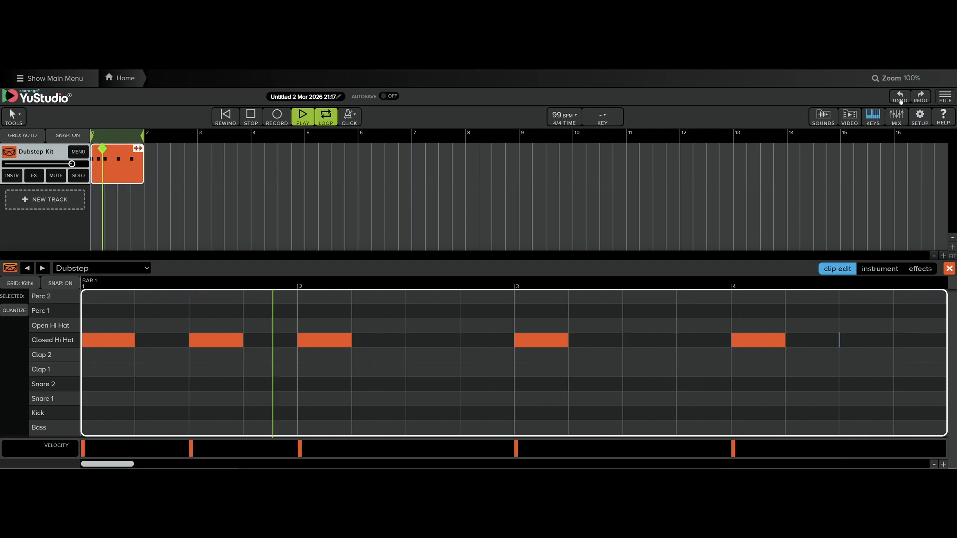
{"action": "left_click", "coordinate": [901, 98]}
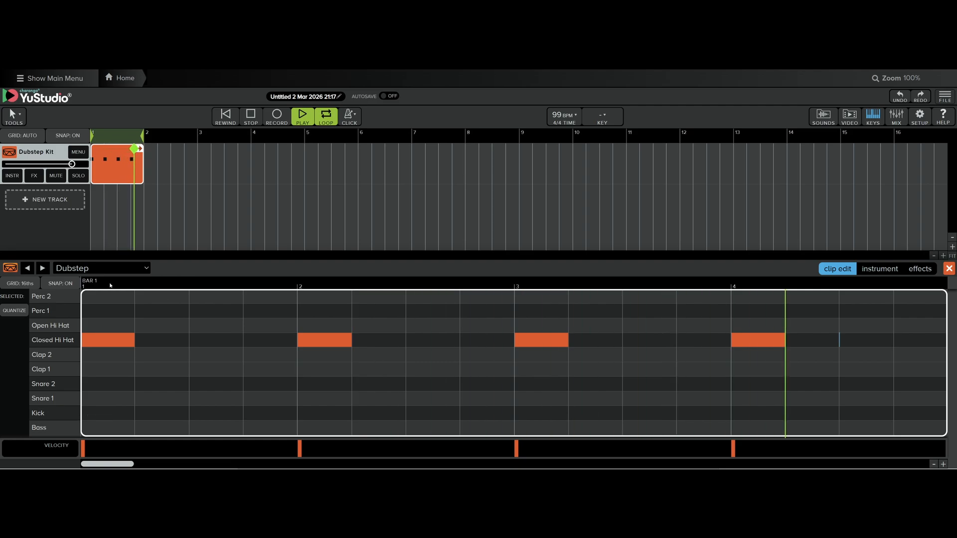
- Add Kick notes on beats 1 and 4 and the offbeat after 4, a Snare 2 note on beat 3, and delete the beat 4 kick
{"action": "left_click", "coordinate": [111, 415]}
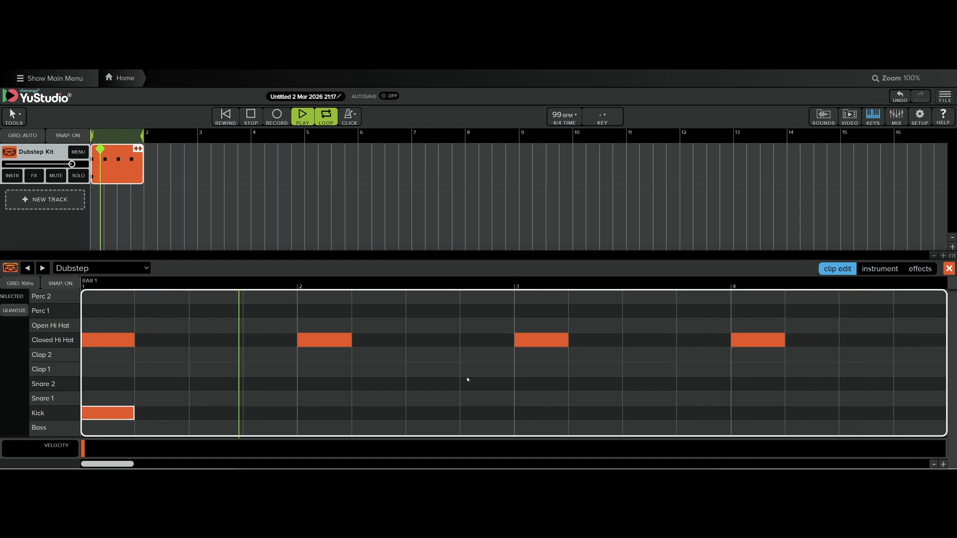
{"action": "left_click", "coordinate": [522, 381]}
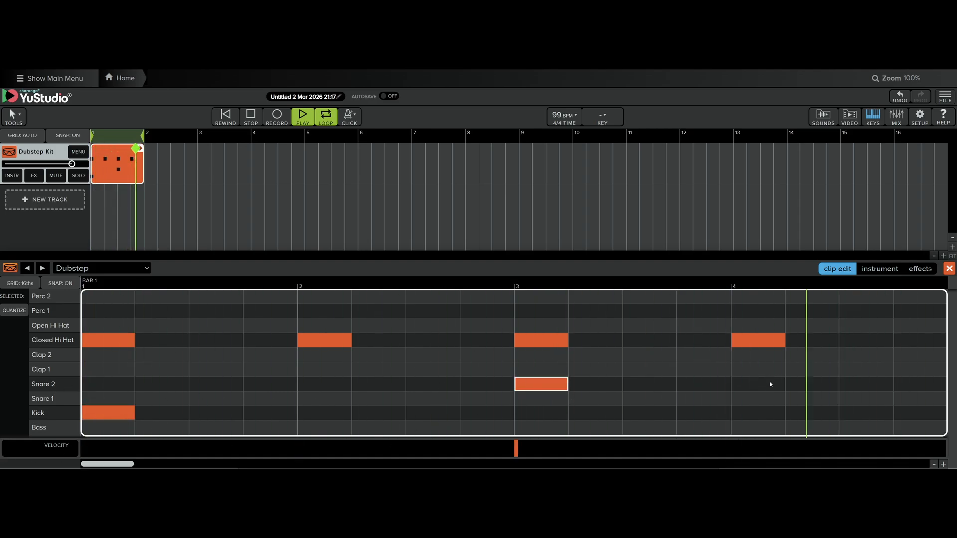
{"action": "left_click", "coordinate": [755, 412]}
{"action": "left_click", "coordinate": [848, 413]}
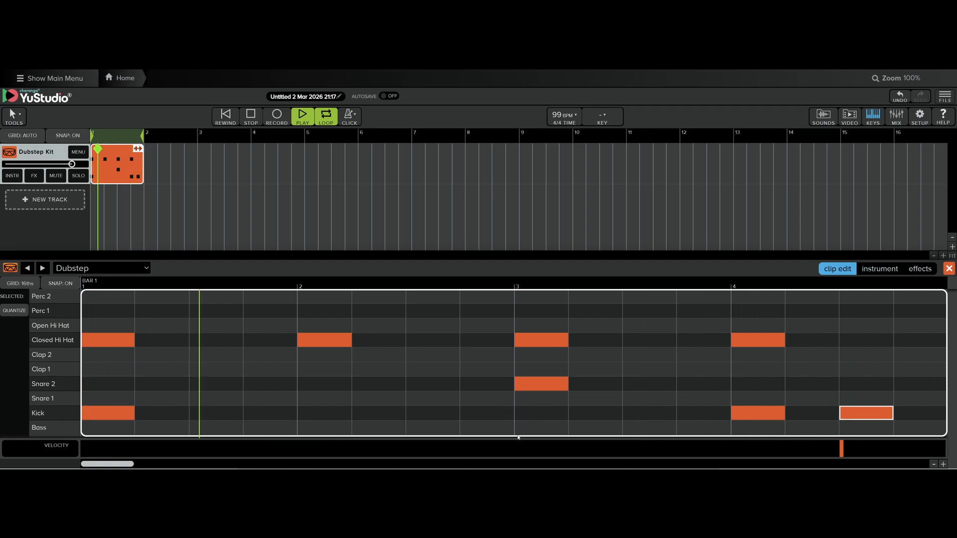
{"action": "left_click", "coordinate": [768, 416]}
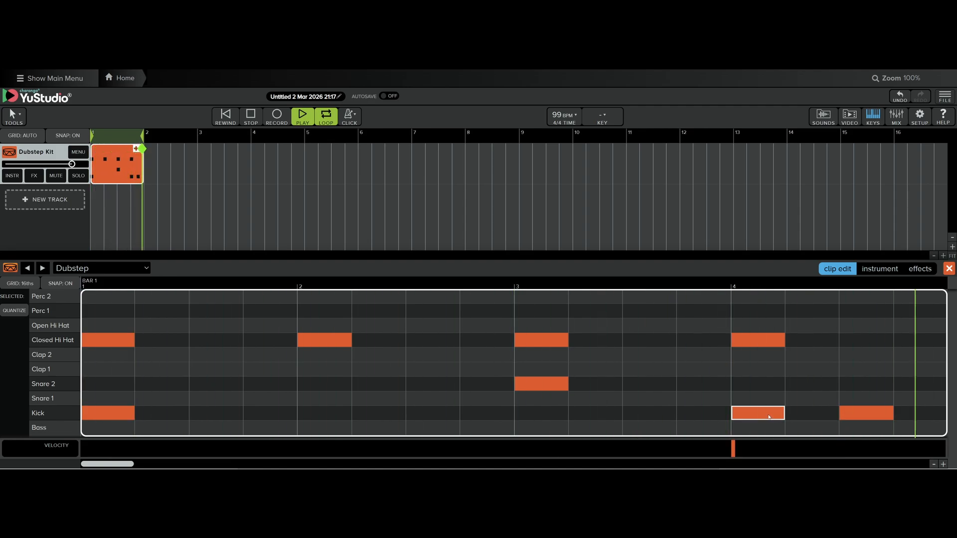
{"action": "left_click", "coordinate": [769, 417]}
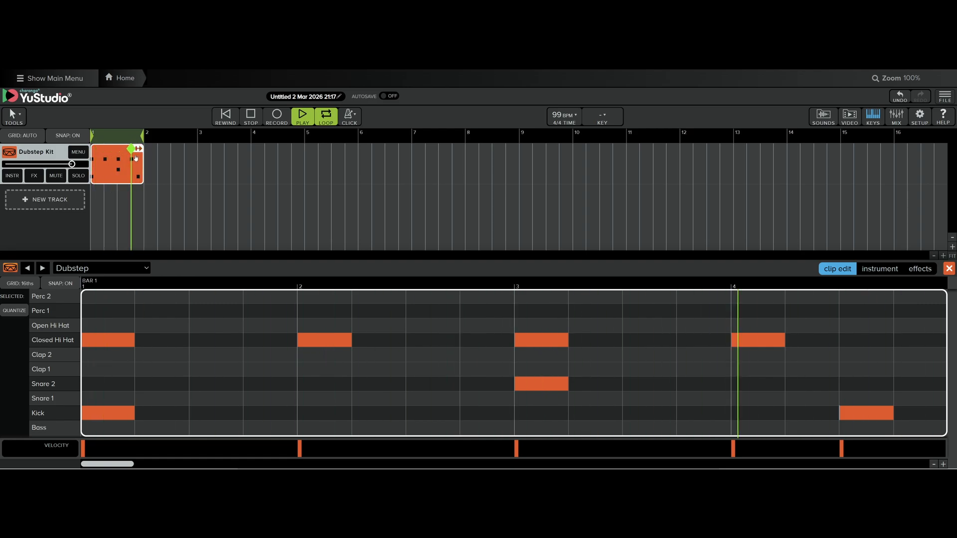
- Duplicate the bar 1 drum clip into bar 2 and move the loop region to bar 2
{"action": "left_click_drag", "start_coordinate": [135, 158], "coordinate": [186, 159]}
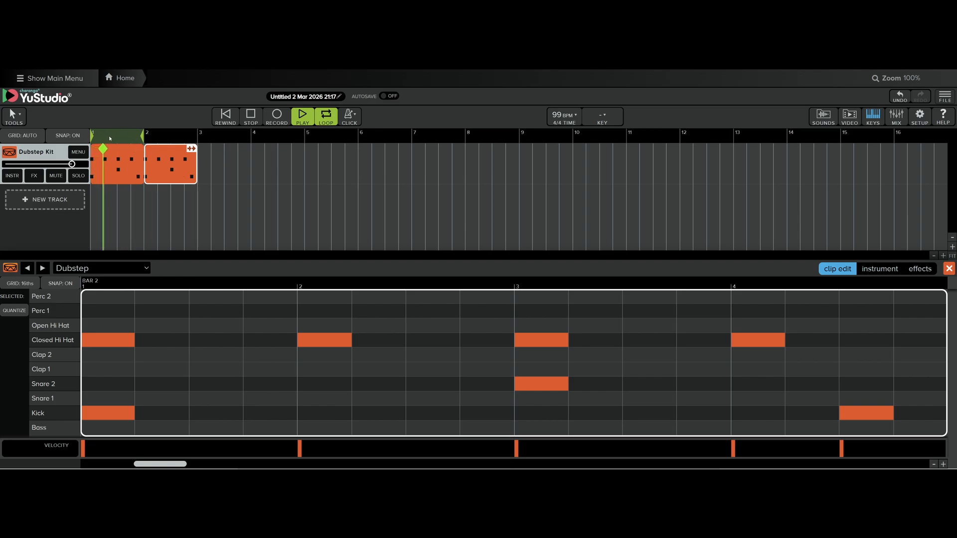
{"action": "left_click_drag", "start_coordinate": [110, 138], "coordinate": [150, 141]}
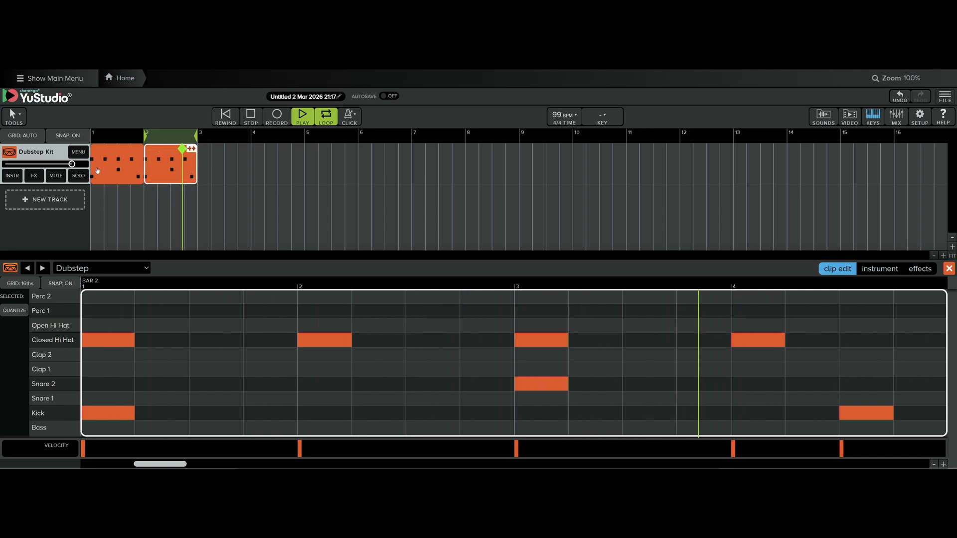
- Change the colour of the bar 2 clip to medium blue
{"action": "right_click", "coordinate": [160, 172]}
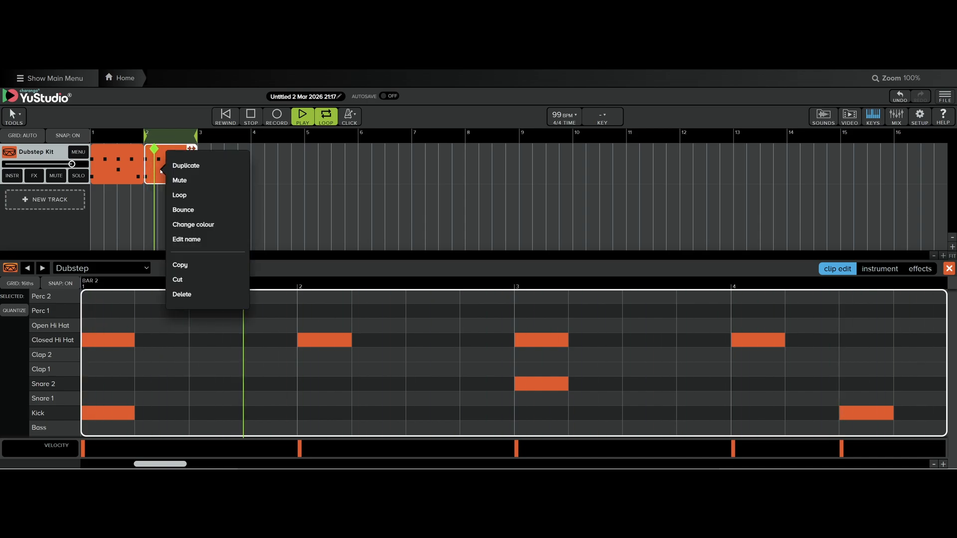
{"action": "left_click", "coordinate": [211, 224]}
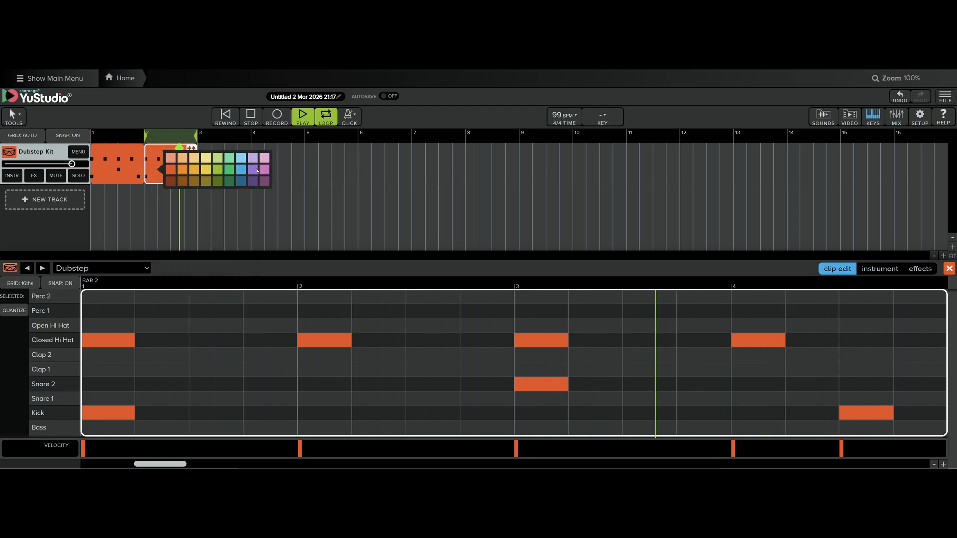
{"action": "left_click", "coordinate": [242, 170]}
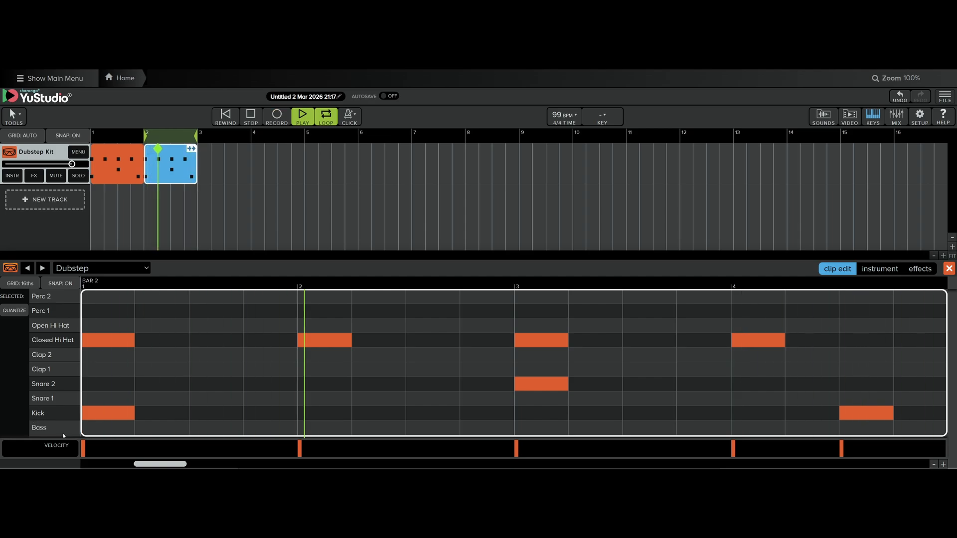
- Add Bass notes on the third sixteenth of beats 1, 2 and 3 in bar 2, and delete the beat 3 one
{"action": "left_click", "coordinate": [215, 429]}
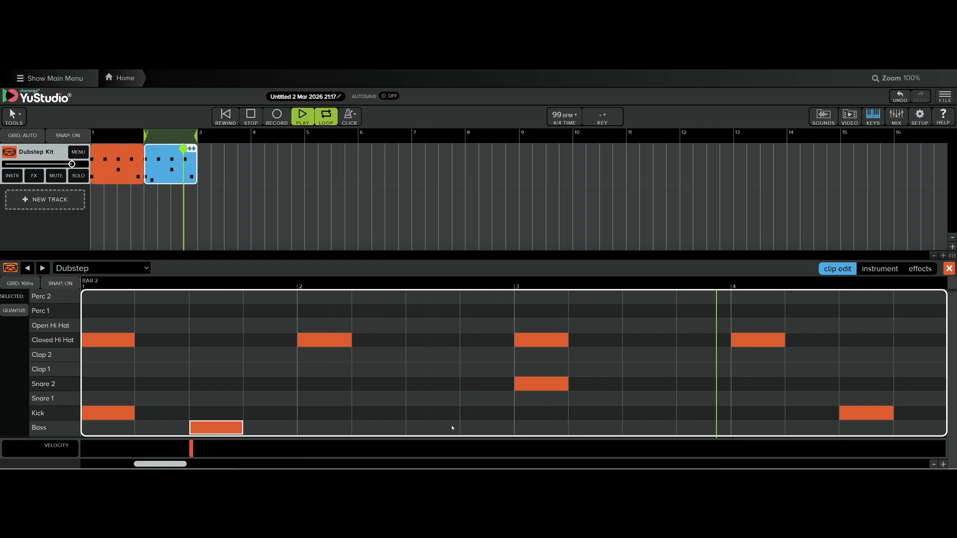
{"action": "left_click", "coordinate": [438, 426]}
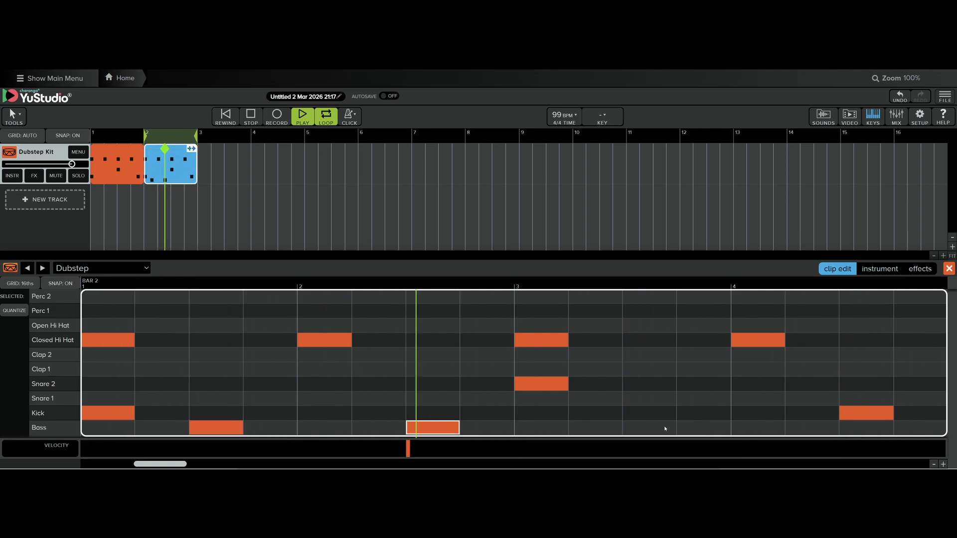
{"action": "left_click", "coordinate": [665, 428]}
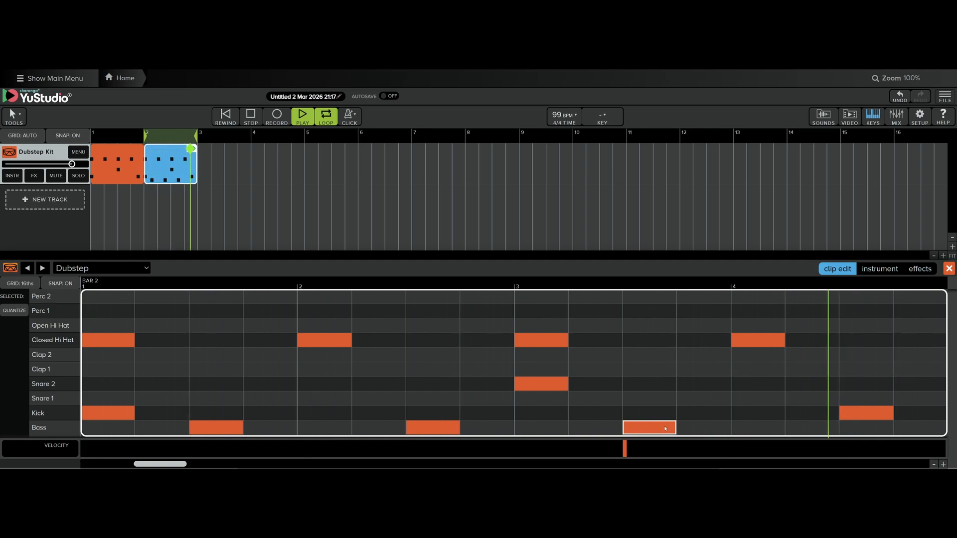
{"action": "left_click", "coordinate": [664, 426]}
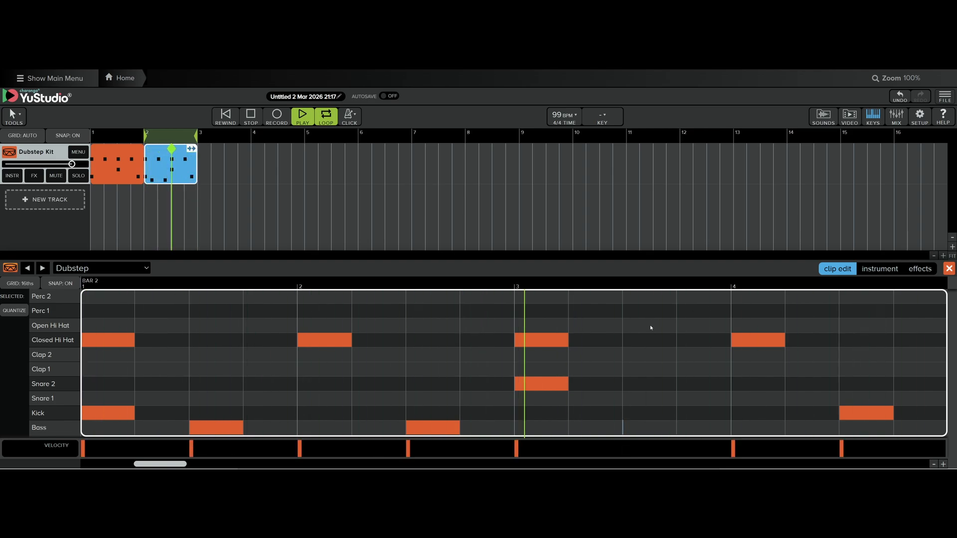
- Add a Perc 1 note on beat 3's second sixteenth and a Clap 2 note on its third sixteenth in bar 2, and stop playback
{"action": "left_click", "coordinate": [593, 311]}
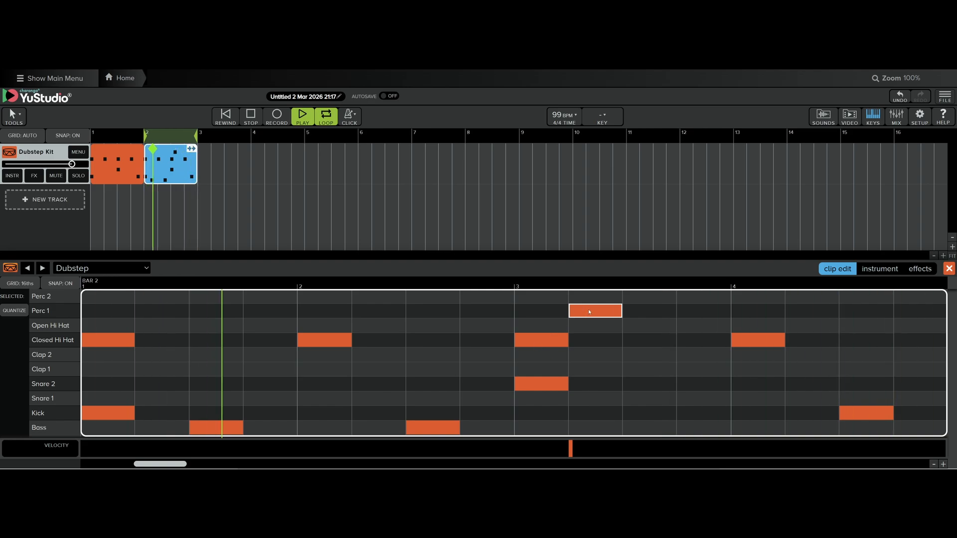
{"action": "left_click_drag", "start_coordinate": [588, 309], "coordinate": [643, 310]}
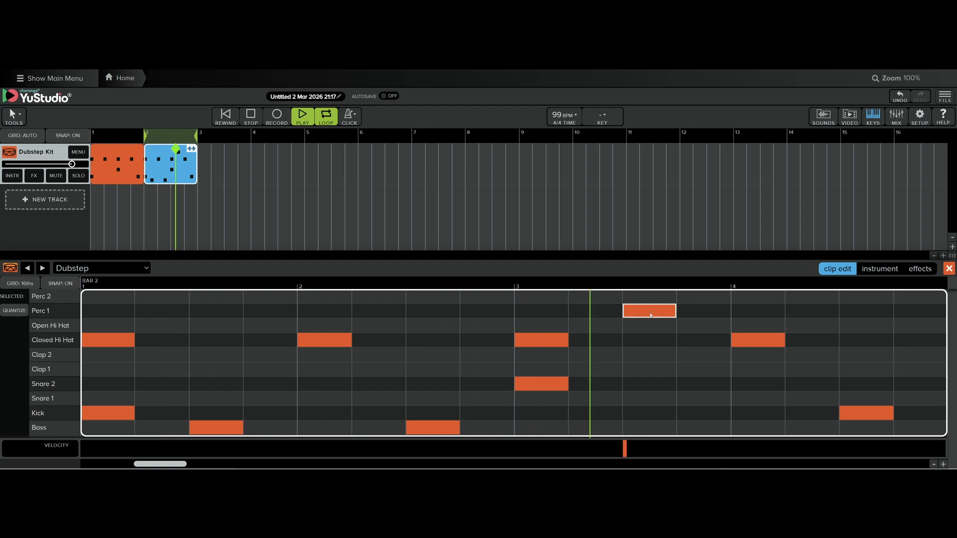
{"action": "left_click_drag", "start_coordinate": [650, 315], "coordinate": [598, 315]}
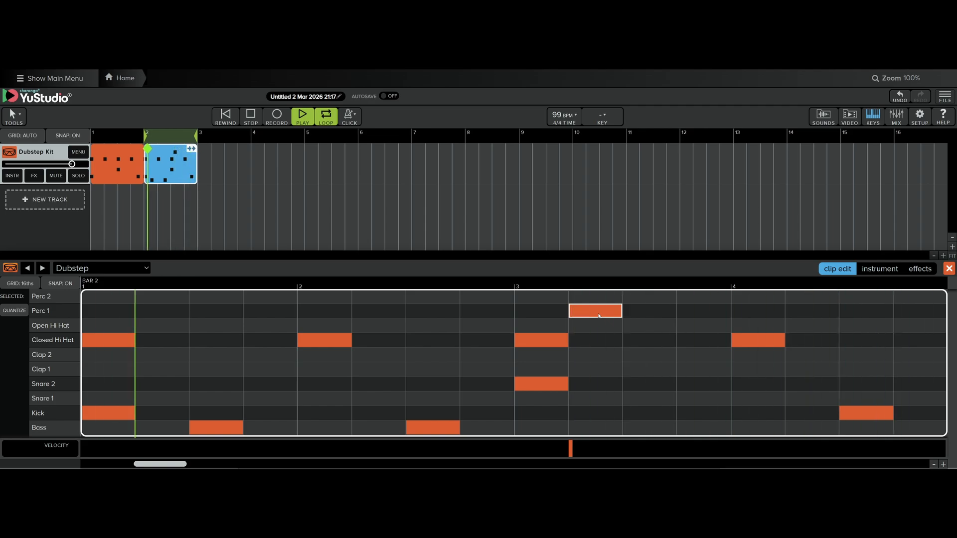
{"action": "left_click", "coordinate": [665, 354]}
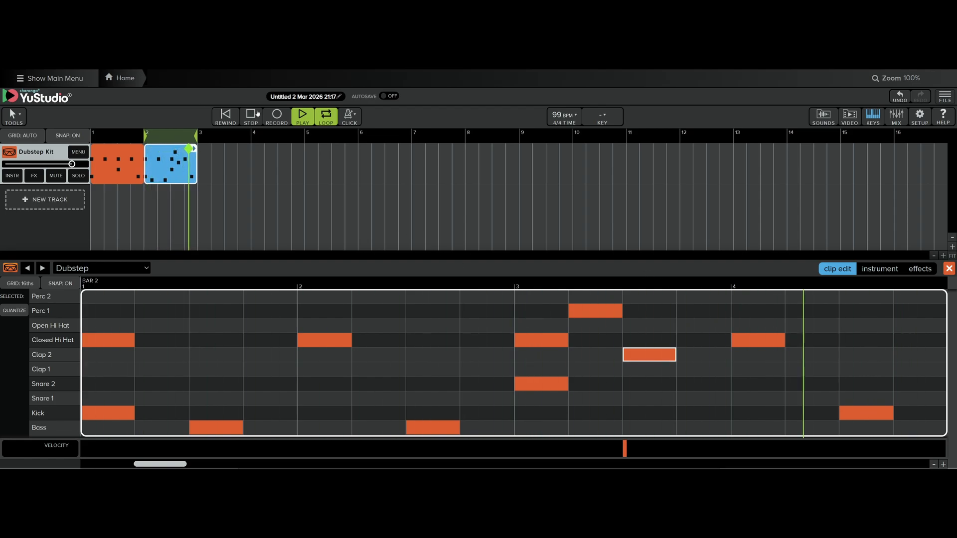
{"action": "key", "text": "space"}
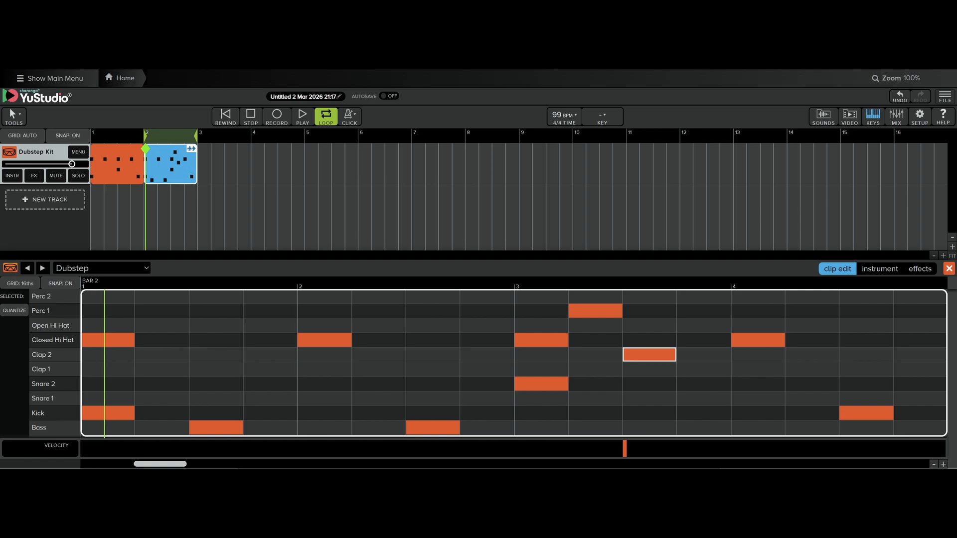
- Duplicate the bar 2 clip into bar 3 and move the loop region and playhead to bar 3
{"action": "left_click", "coordinate": [191, 148]}
{"action": "left_click_drag", "start_coordinate": [162, 138], "coordinate": [215, 141]}
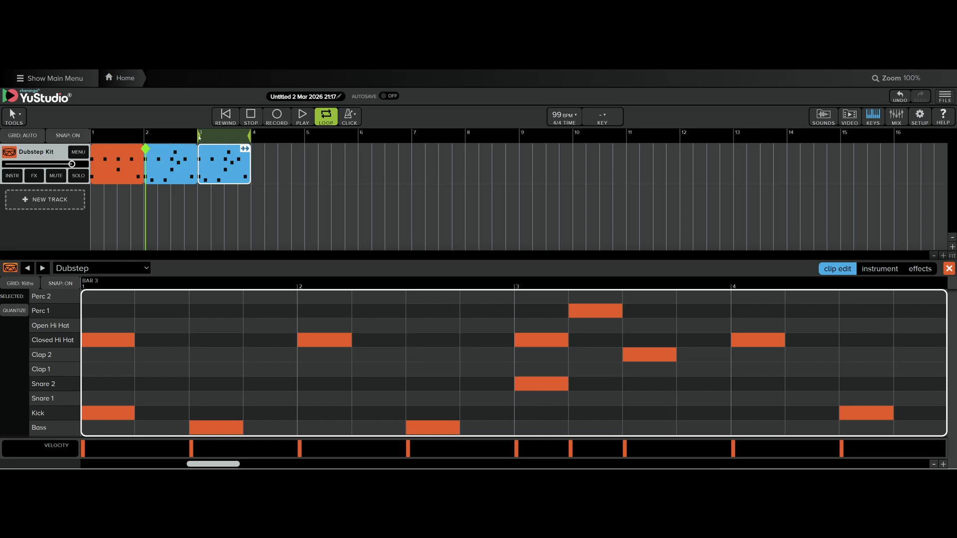
{"action": "left_click", "coordinate": [233, 140]}
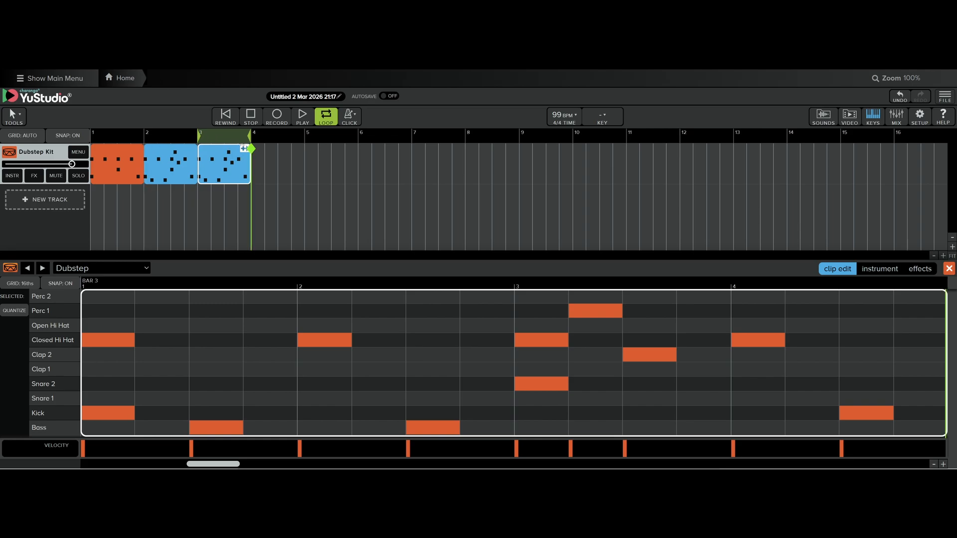
- Start looped playback of bar 3 and delete all the notes in its clip
{"action": "left_click", "coordinate": [303, 115]}
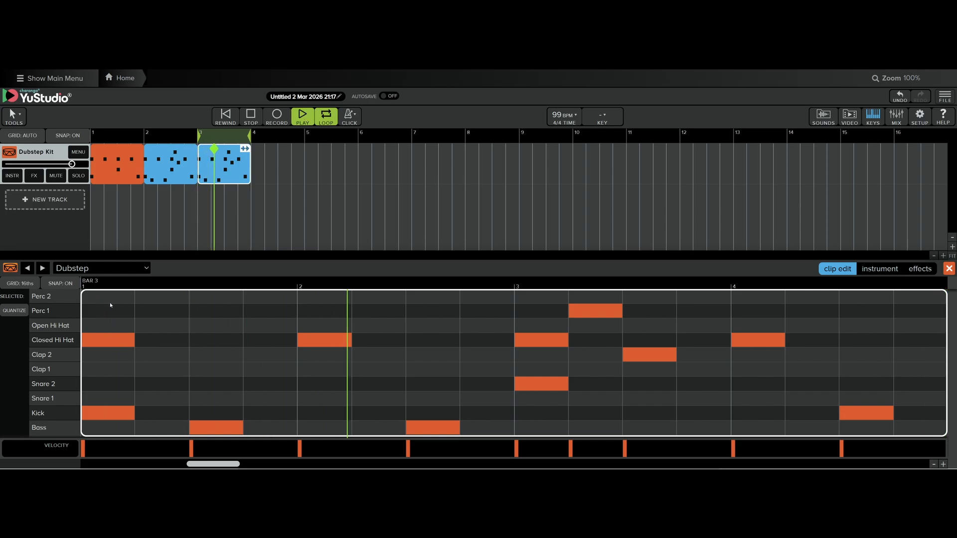
{"action": "left_click_drag", "start_coordinate": [110, 299], "coordinate": [870, 435]}
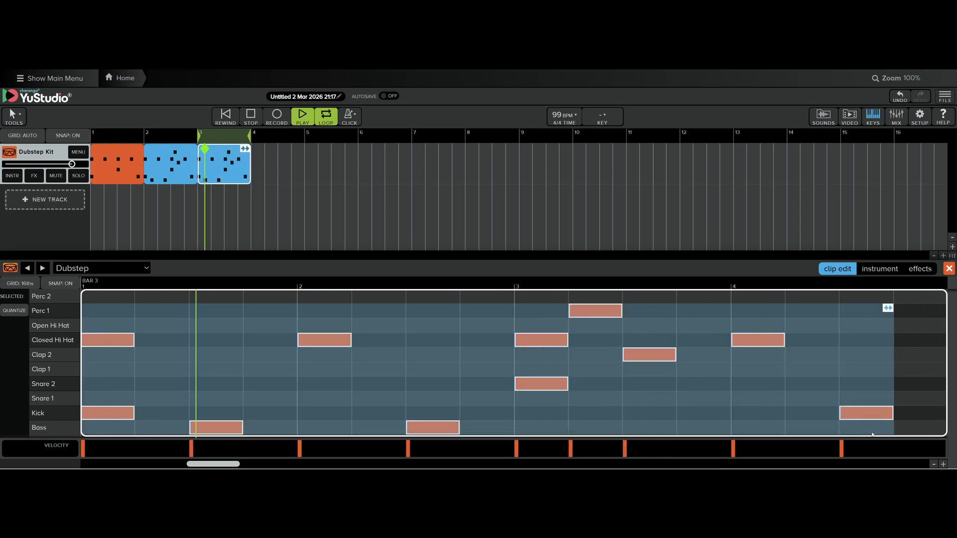
{"action": "key", "text": "Delete"}
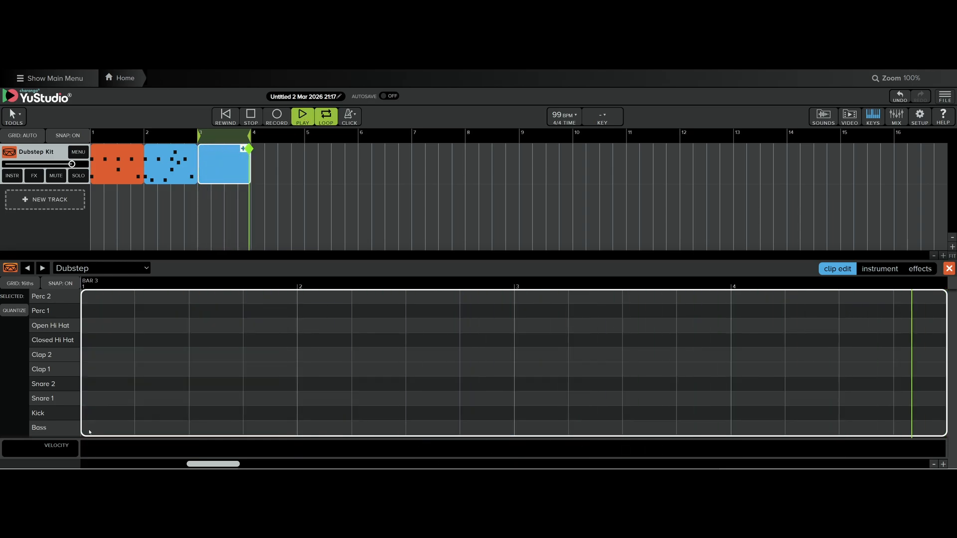
- Place an S-shaped run of single notes from Bass up to Open Hi Hat within the four sixteenths of beat 1 in bar 3
{"action": "left_click", "coordinate": [106, 428]}
{"action": "left_click", "coordinate": [188, 412]}
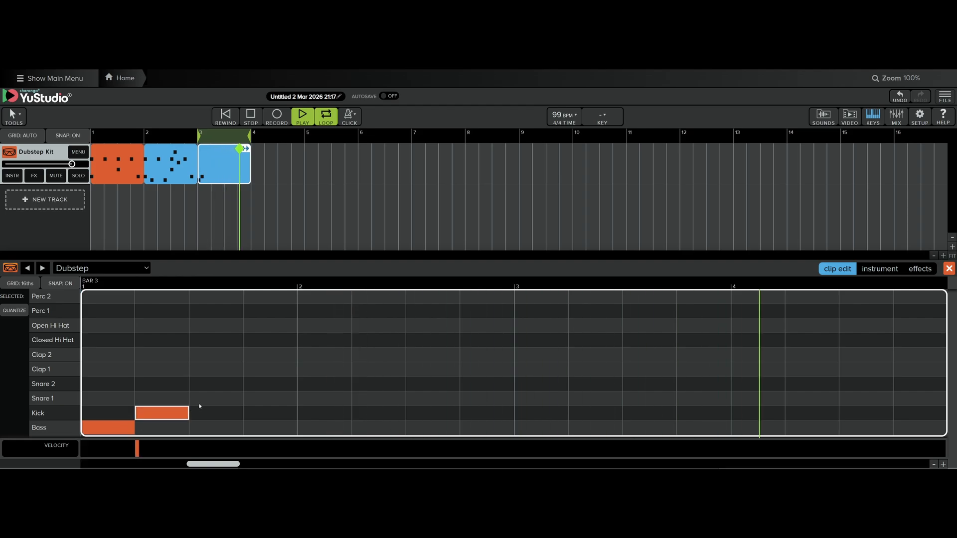
{"action": "left_click", "coordinate": [199, 398]}
{"action": "left_click", "coordinate": [260, 384]}
{"action": "left_click", "coordinate": [223, 369]}
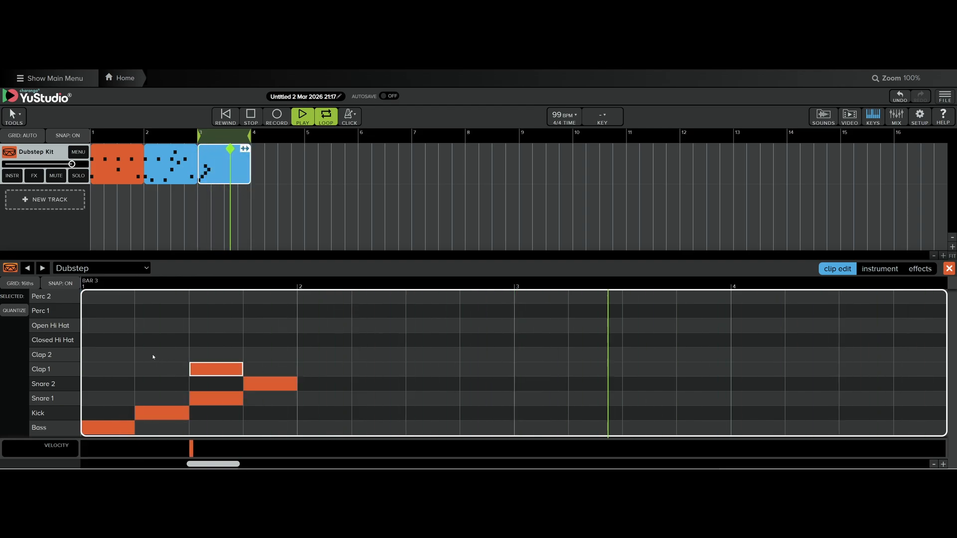
{"action": "left_click", "coordinate": [151, 354]}
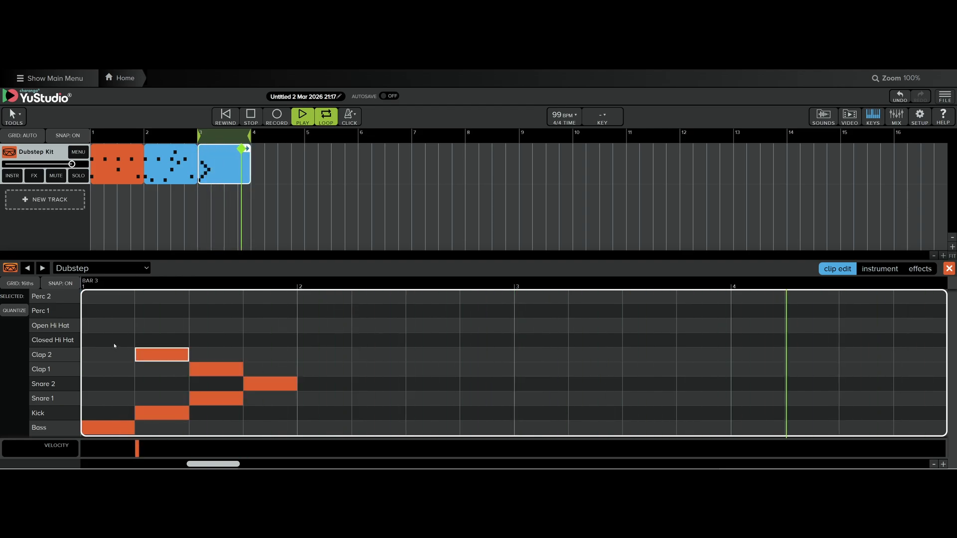
{"action": "left_click", "coordinate": [170, 337]}
{"action": "left_click", "coordinate": [170, 329]}
- Fill the Open Hi Hat row of bar 3 from the third through the seventh sixteenth
{"action": "left_click", "coordinate": [216, 327]}
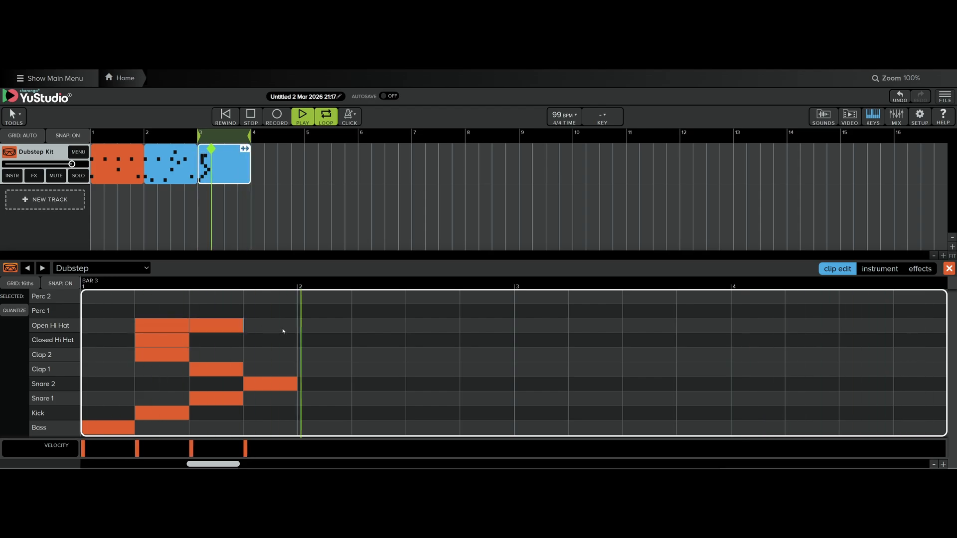
{"action": "left_click", "coordinate": [282, 326]}
{"action": "left_click", "coordinate": [324, 326]}
{"action": "left_click", "coordinate": [379, 325]}
{"action": "left_click", "coordinate": [430, 326]}
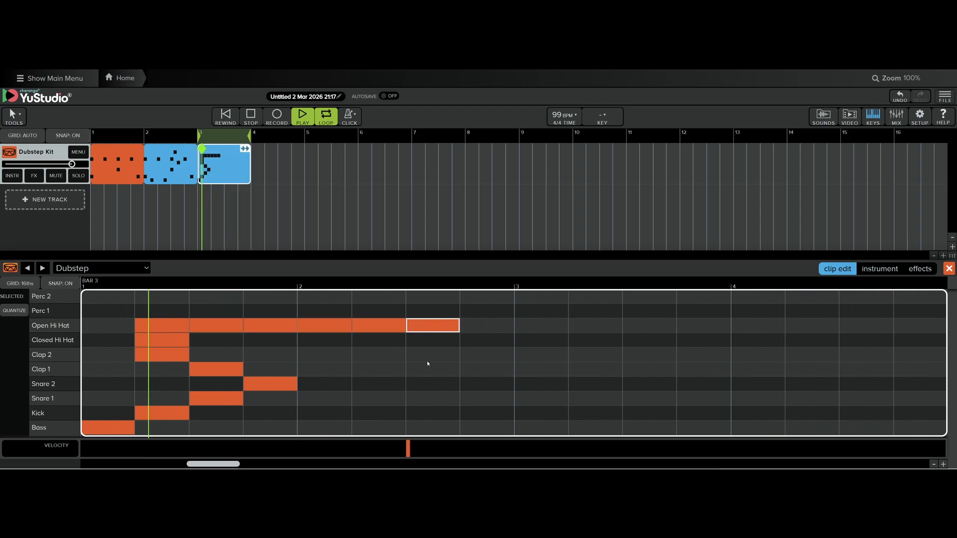
- Add Clap 1, Snare 2, Snare 1, Kick and Bass notes on the seventh sixteenth of bar 3
{"action": "left_click", "coordinate": [434, 370]}
{"action": "left_click", "coordinate": [440, 402]}
{"action": "left_click", "coordinate": [441, 413]}
{"action": "left_click", "coordinate": [442, 428]}
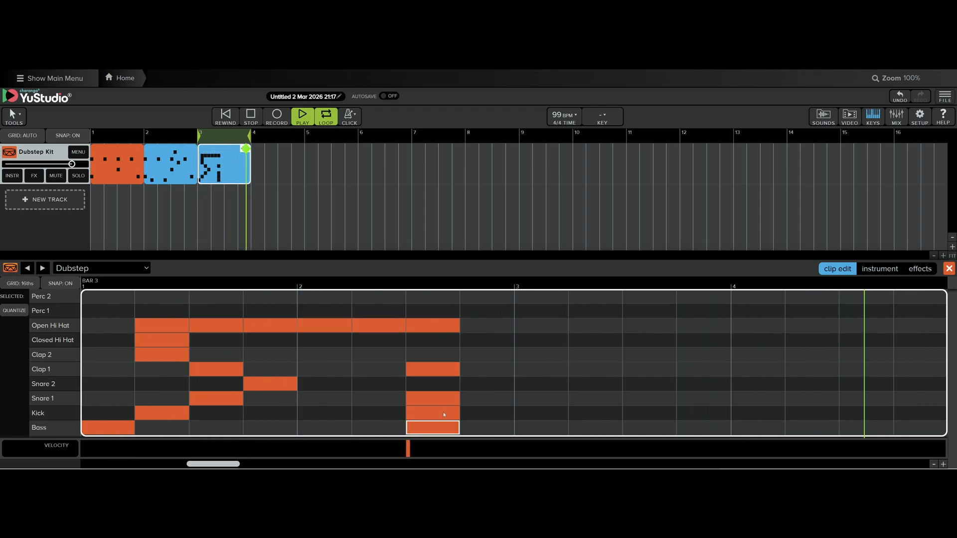
{"action": "left_click", "coordinate": [444, 384]}
- Fill beat 3 of bar 3 with notes on every row from Open Hi Hat down to Bass, and add a Bass note on the following sixteenth
{"action": "left_click", "coordinate": [552, 326]}
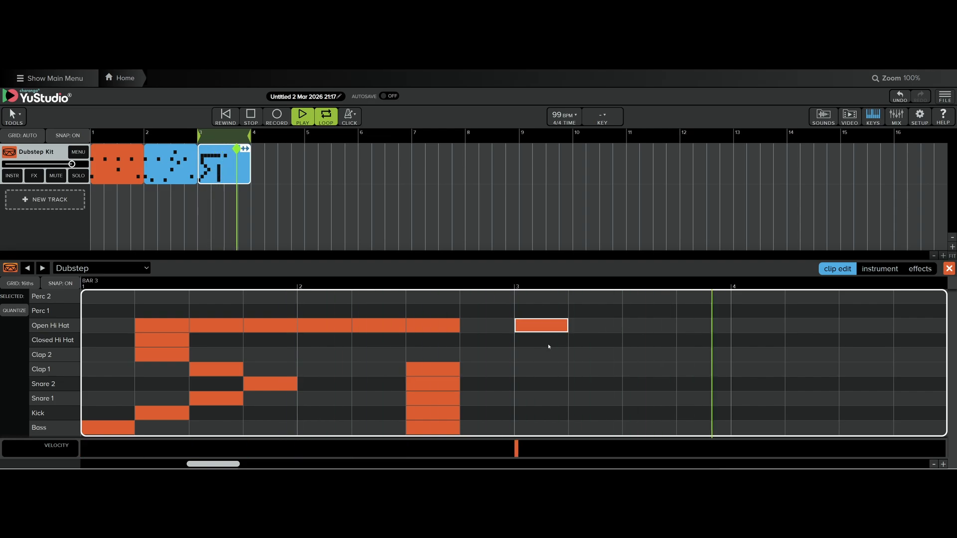
{"action": "left_click", "coordinate": [552, 340]}
{"action": "left_click", "coordinate": [552, 354]}
{"action": "left_click", "coordinate": [551, 370]}
{"action": "left_click", "coordinate": [552, 386]}
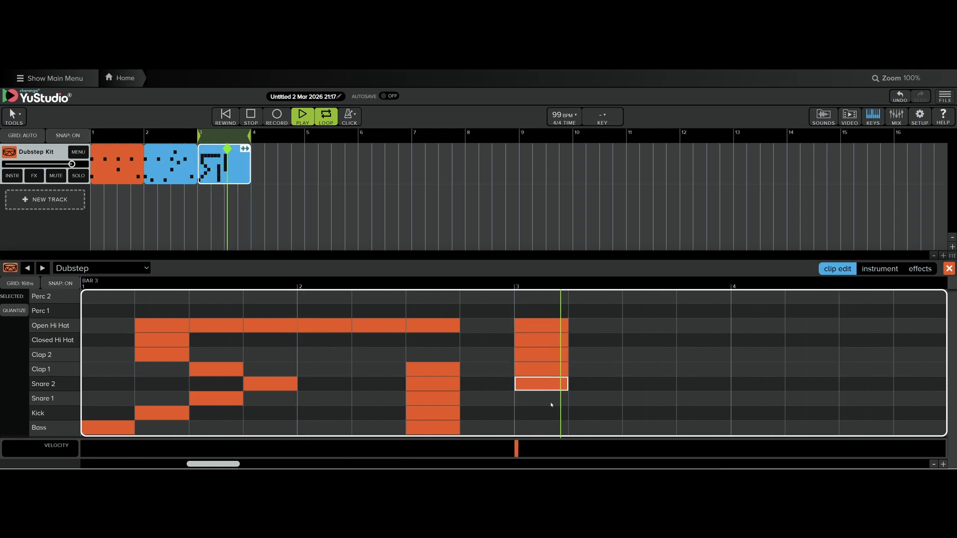
{"action": "left_click", "coordinate": [551, 400]}
{"action": "left_click", "coordinate": [552, 415]}
{"action": "left_click", "coordinate": [553, 427]}
{"action": "left_click", "coordinate": [591, 431]}
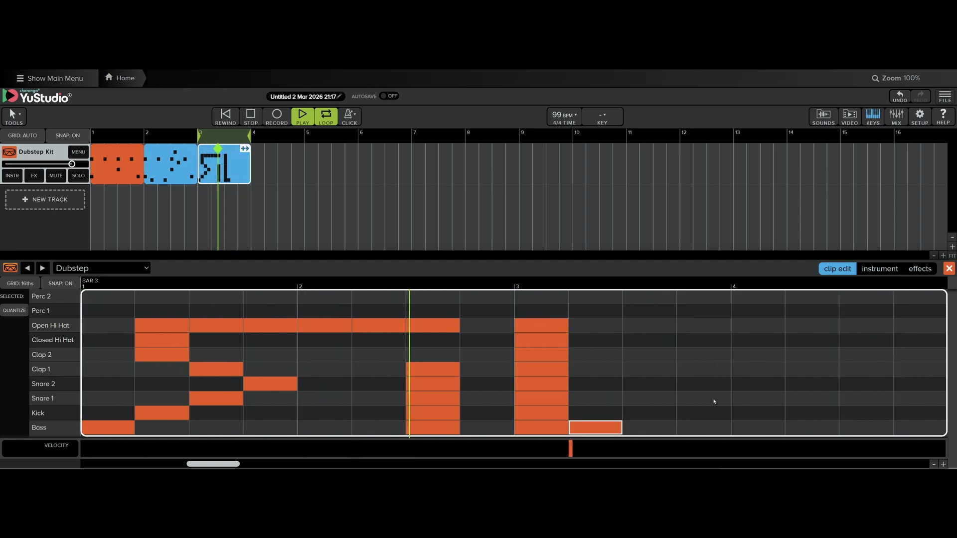
- Fill the eleventh sixteenth of bar 3 from Open Hi Hat down to Bass, and add Bass, Snare 2 and Open Hi Hat notes on the twelfth
{"action": "left_click", "coordinate": [658, 326]}
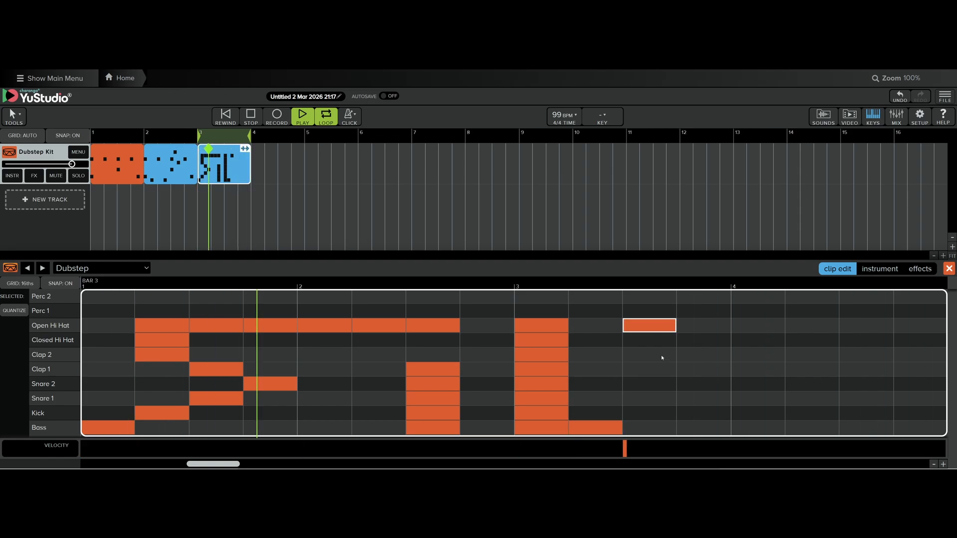
{"action": "left_click", "coordinate": [661, 355]}
{"action": "left_click", "coordinate": [656, 340]}
{"action": "left_click", "coordinate": [658, 369]}
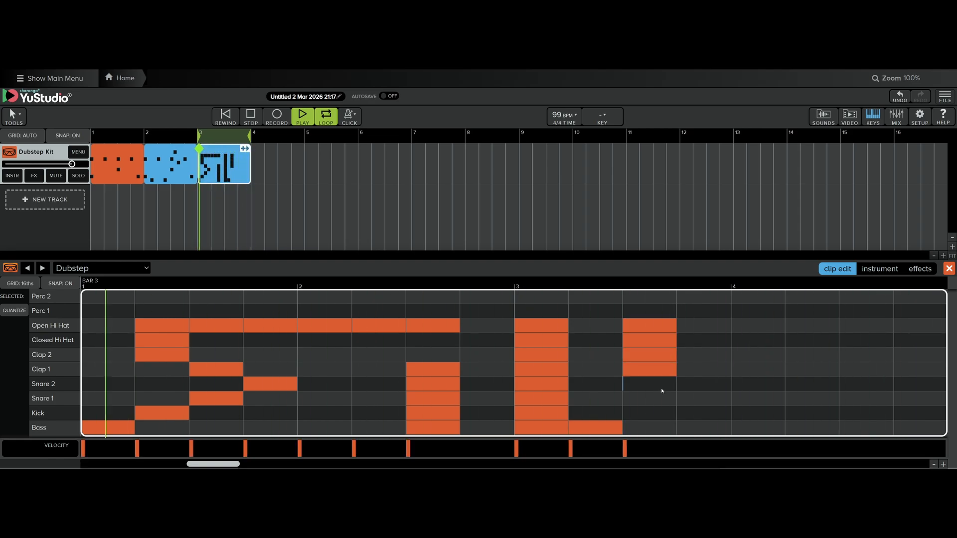
{"action": "left_click", "coordinate": [661, 384]}
{"action": "left_click", "coordinate": [659, 398]}
{"action": "left_click", "coordinate": [658, 414]}
{"action": "left_click", "coordinate": [658, 431]}
{"action": "left_click", "coordinate": [708, 428]}
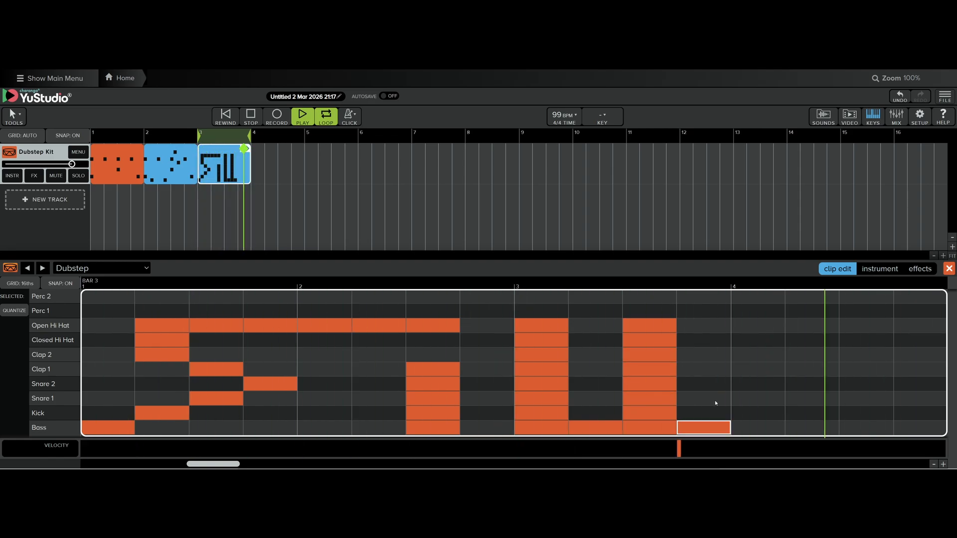
{"action": "left_click", "coordinate": [714, 383]}
{"action": "left_click", "coordinate": [714, 325]}
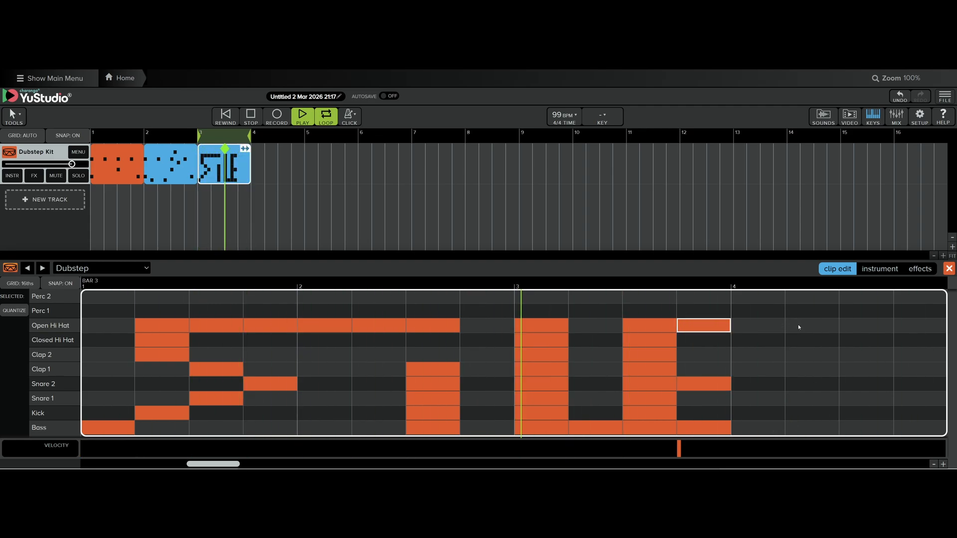
- Fill bar 3's fourteenth sixteenth from Open Hi Hat to Bass, add Bass, Clap 1 and Open Hi Hat on the fifteenth, and stop playback
{"action": "left_click", "coordinate": [798, 326]}
{"action": "left_click", "coordinate": [812, 340]}
{"action": "left_click", "coordinate": [815, 355]}
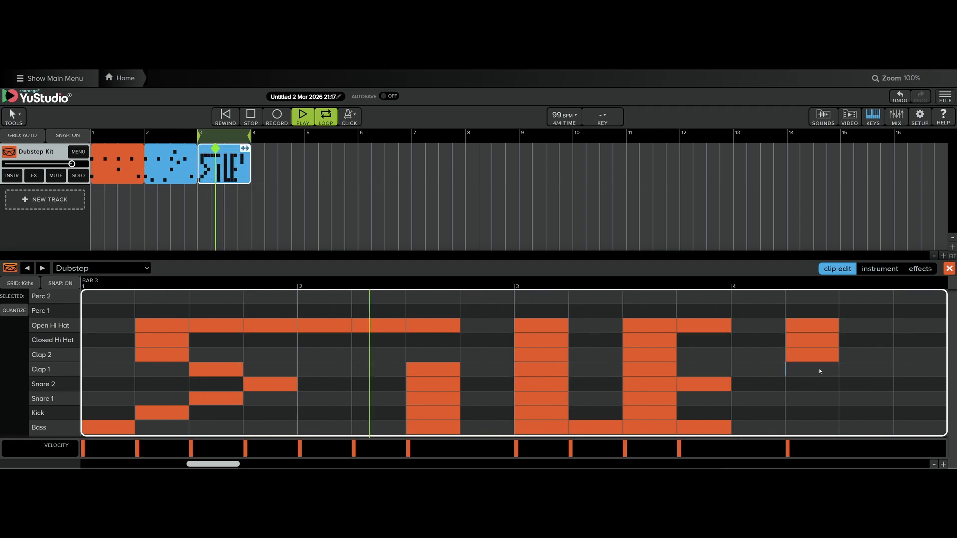
{"action": "left_click", "coordinate": [816, 369]}
{"action": "left_click", "coordinate": [817, 384]}
{"action": "left_click", "coordinate": [818, 398]}
{"action": "left_click", "coordinate": [820, 413]}
{"action": "left_click", "coordinate": [824, 427]}
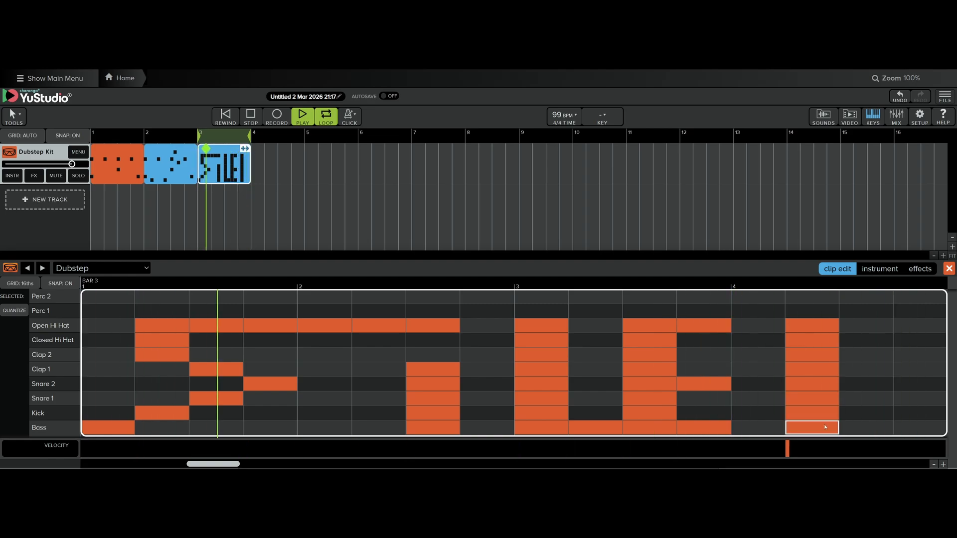
{"action": "left_click", "coordinate": [866, 428]}
{"action": "left_click", "coordinate": [862, 371]}
{"action": "left_click", "coordinate": [855, 325]}
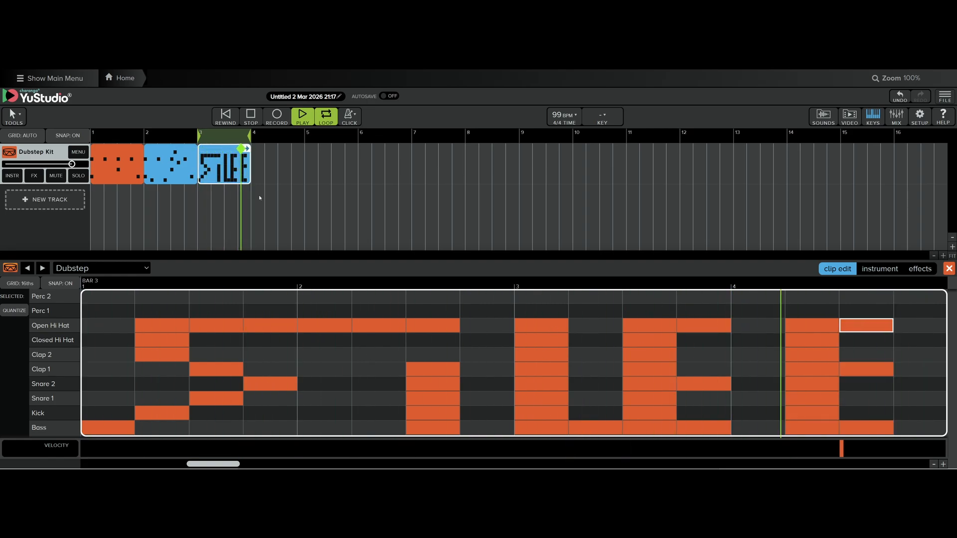
{"action": "left_click", "coordinate": [251, 118]}
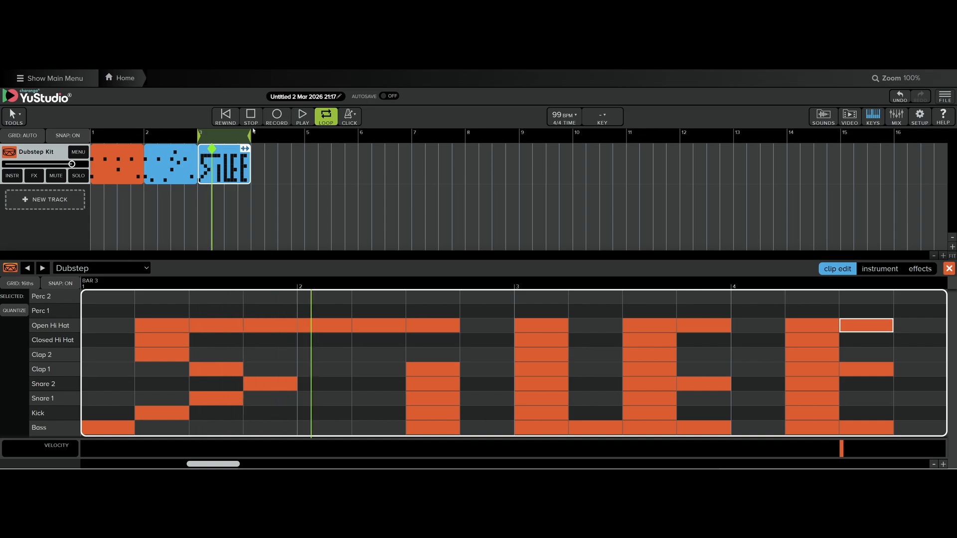